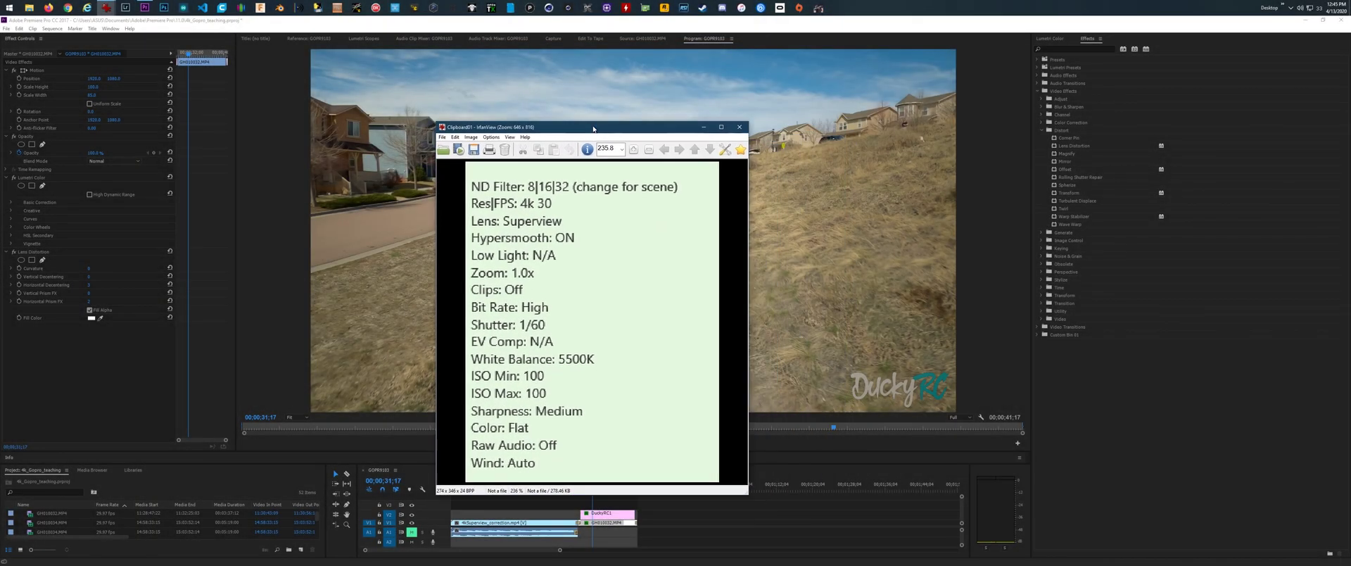
# Examine the GoPro settings list covering ND filter, resolution, lens, stabilization, shutter, white balance, ISO and color.
pyautogui.moveTo(594, 121); pyautogui.dragTo(656, 93)
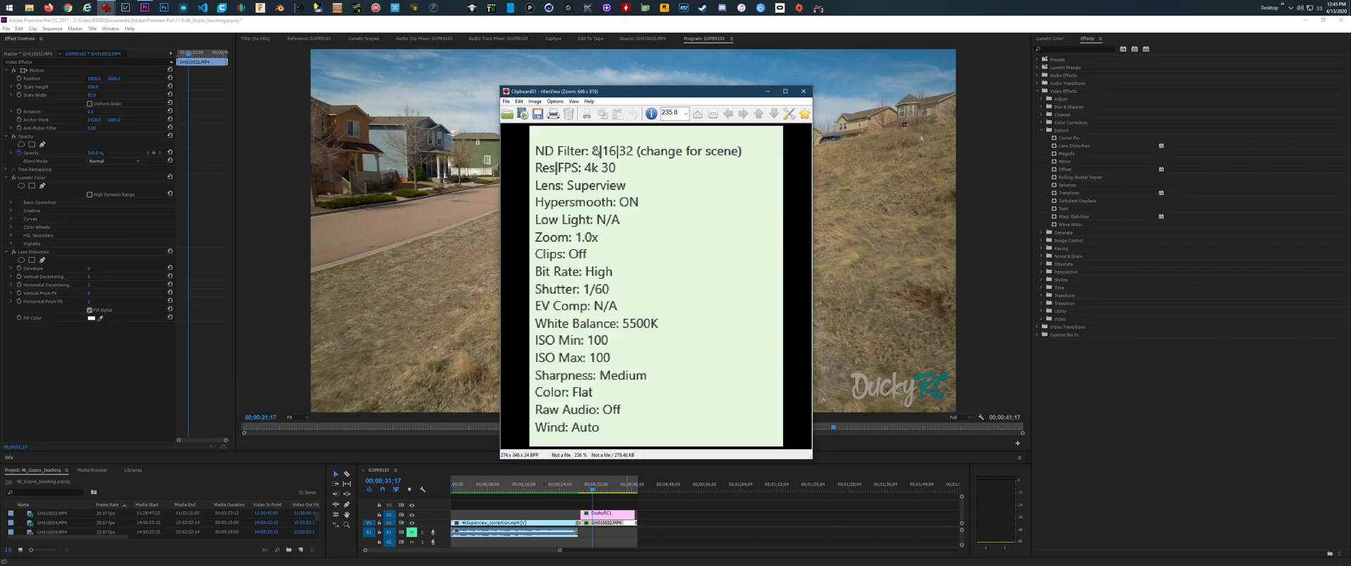
pyautogui.moveTo(631, 93); pyautogui.dragTo(440, 104)
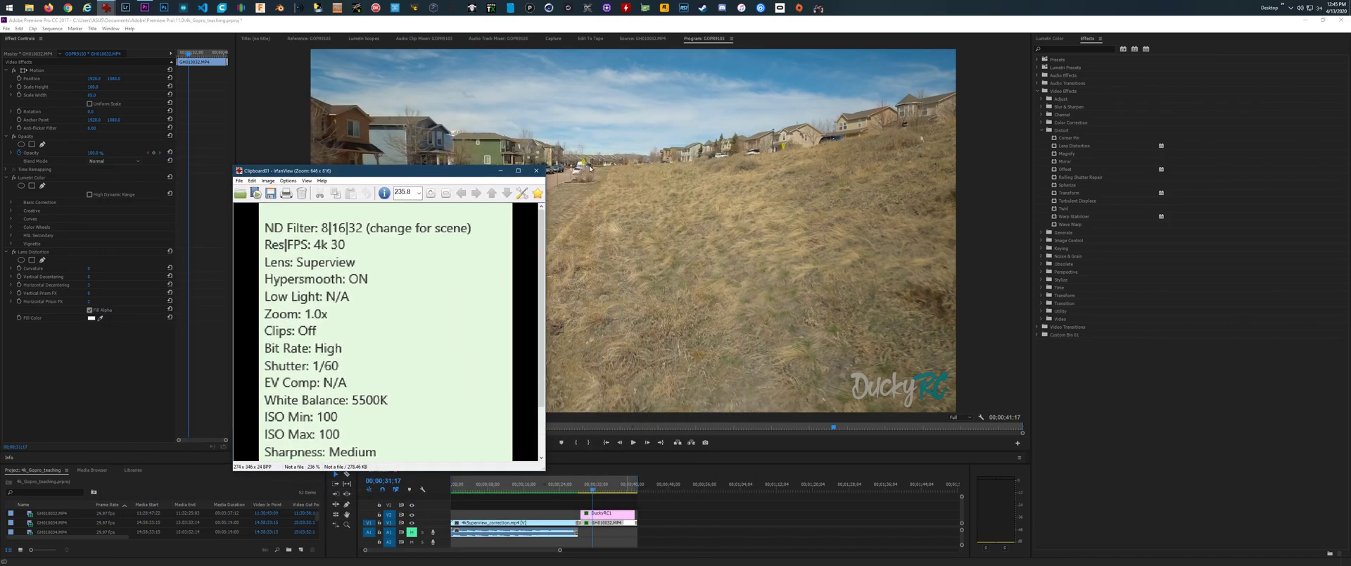
pyautogui.moveTo(467, 108); pyautogui.dragTo(604, 137)
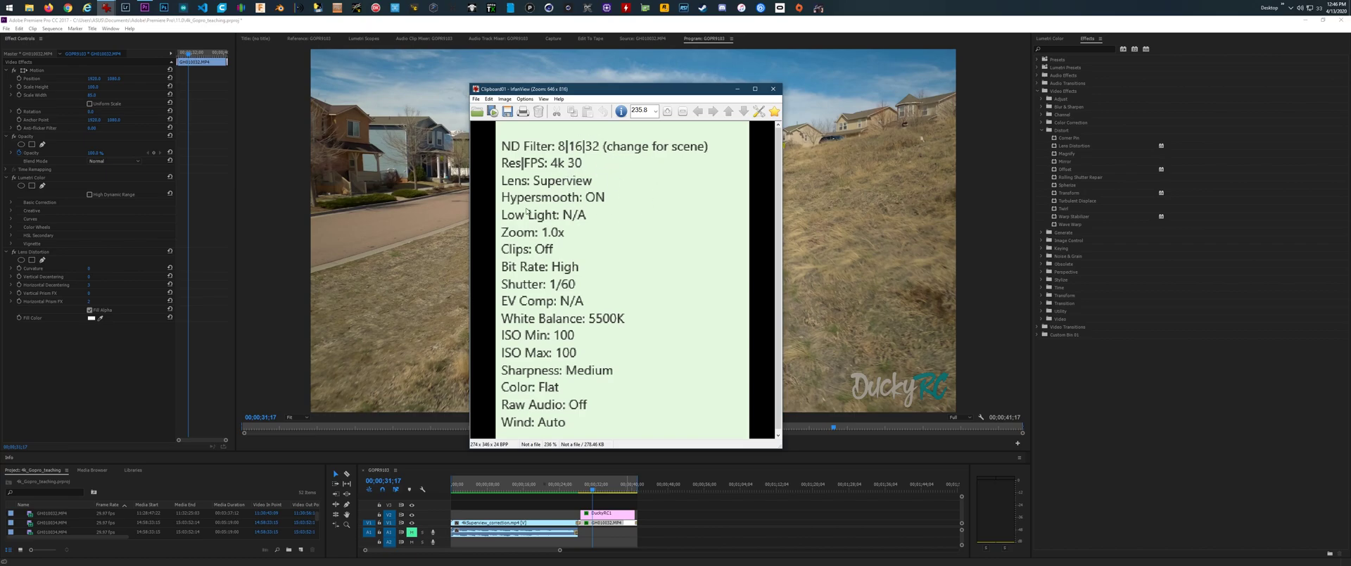
pyautogui.moveTo(585, 95); pyautogui.dragTo(640, 91)
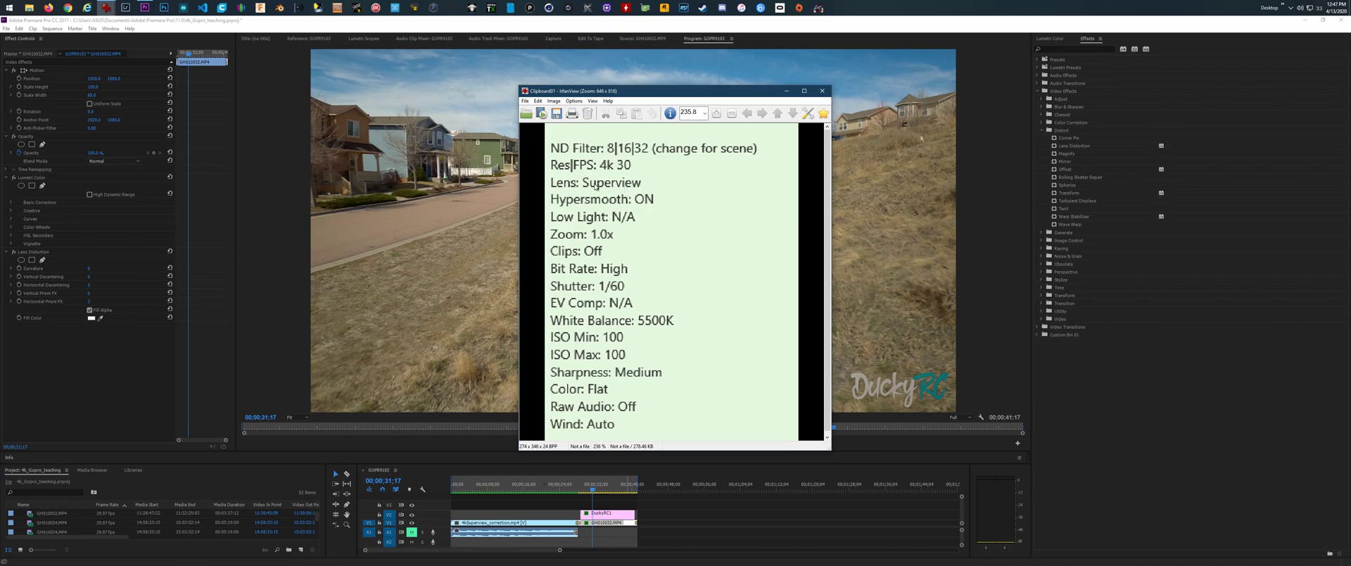
pyautogui.moveTo(648, 93); pyautogui.dragTo(586, 95)
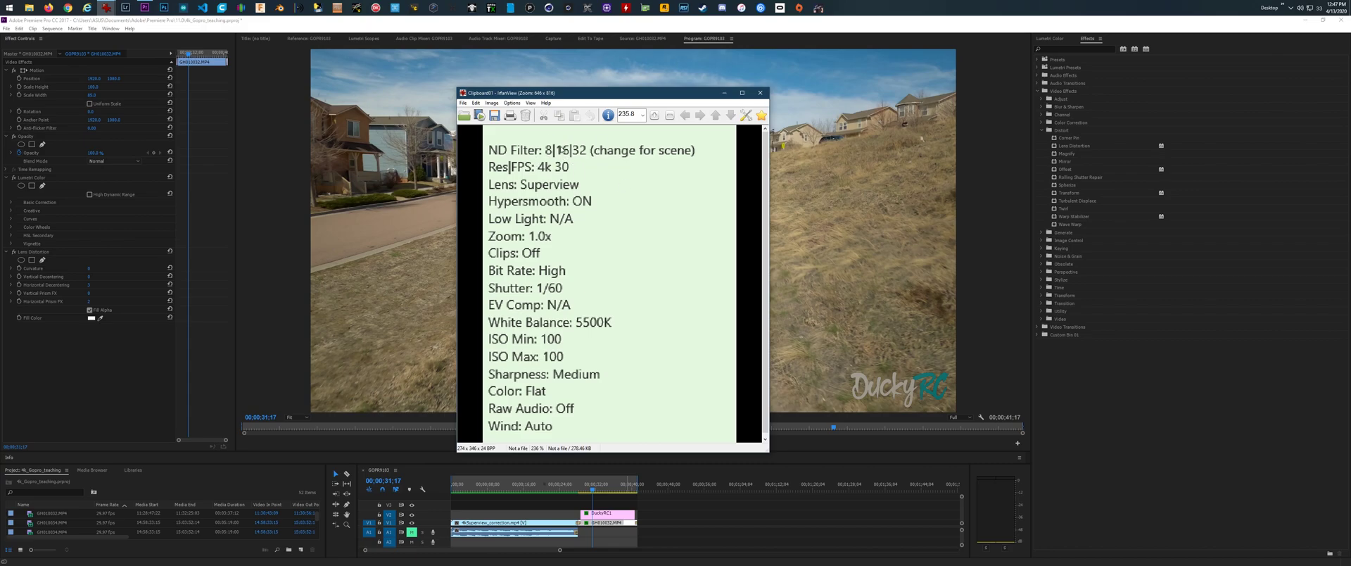
pyautogui.moveTo(602, 98); pyautogui.dragTo(645, 95)
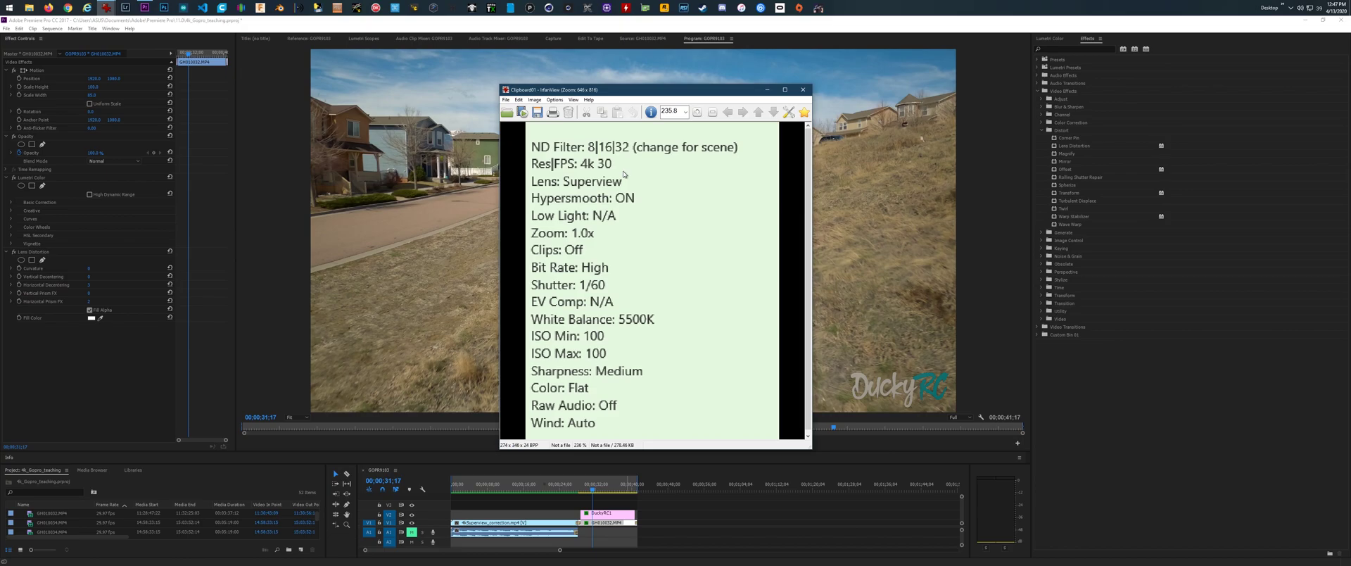
pyautogui.moveTo(624, 94); pyautogui.dragTo(702, 97)
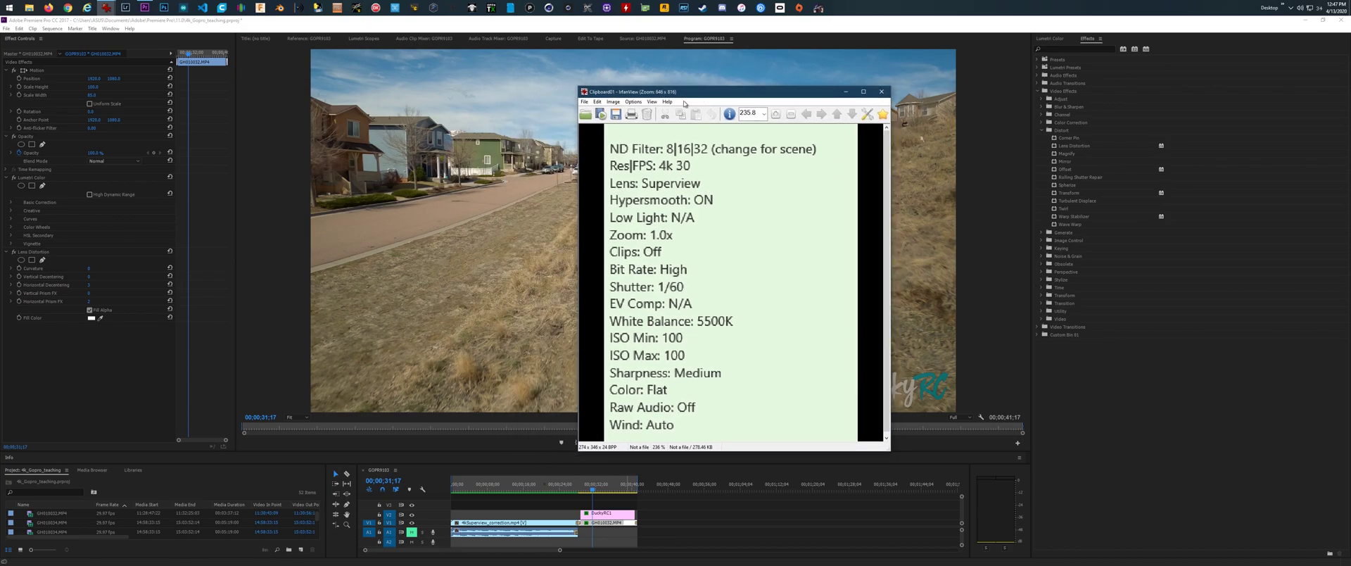
pyautogui.moveTo(694, 95); pyautogui.dragTo(635, 85)
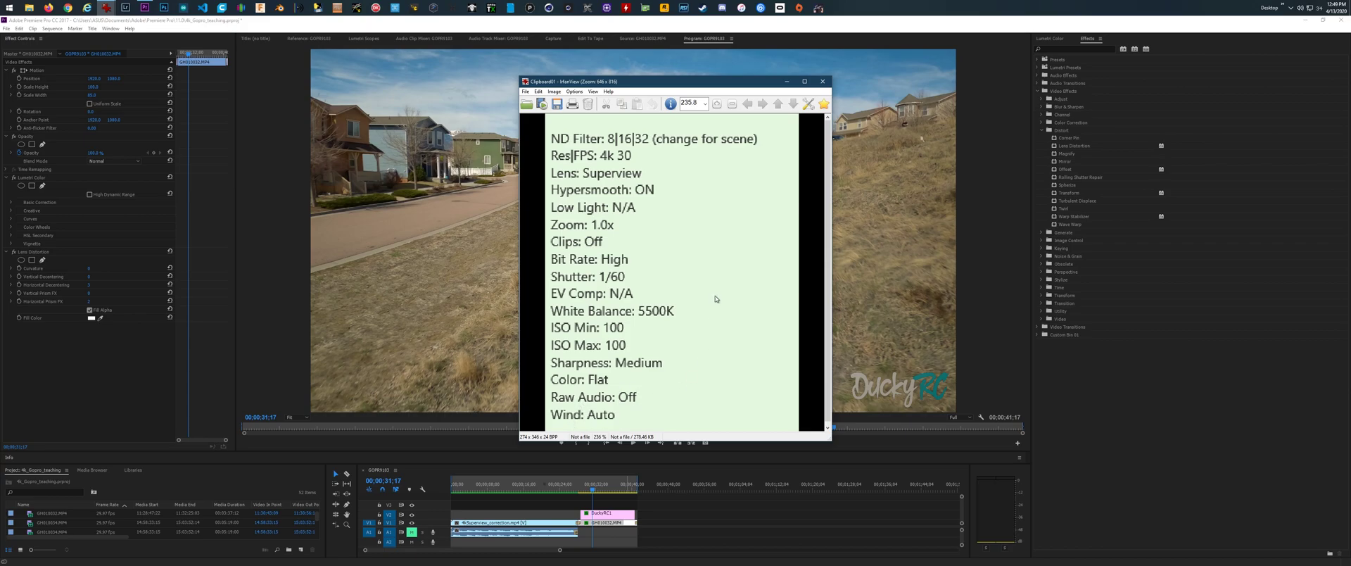
pyautogui.moveTo(758, 83); pyautogui.dragTo(647, 153)
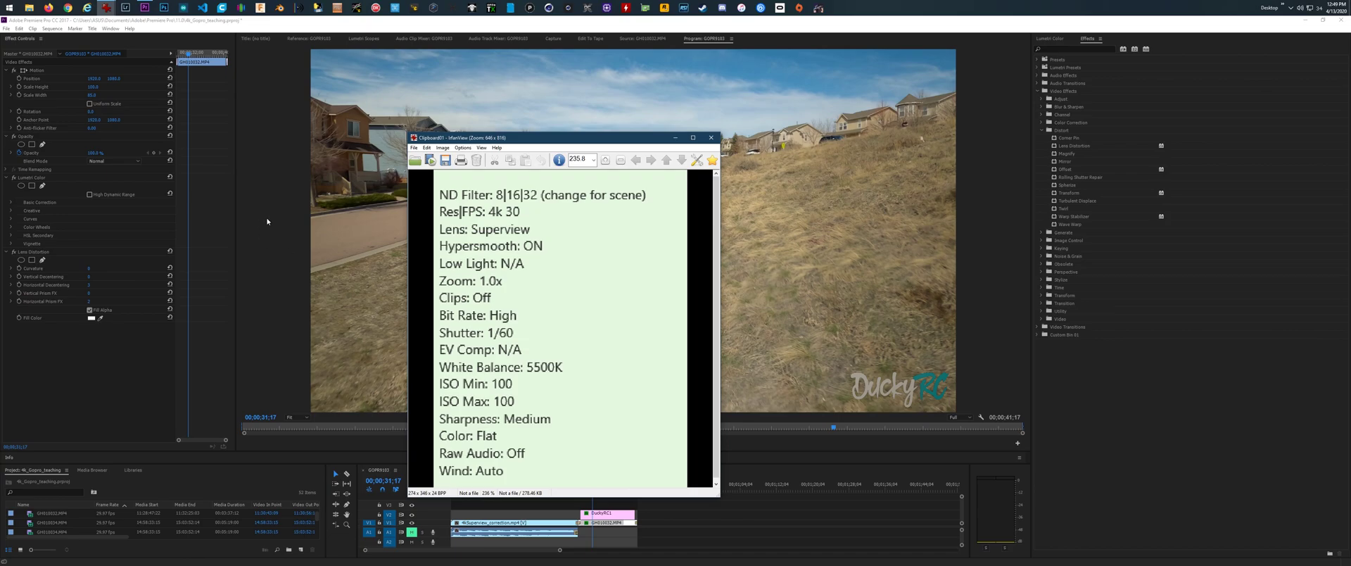
pyautogui.moveTo(601, 147); pyautogui.dragTo(693, 110)
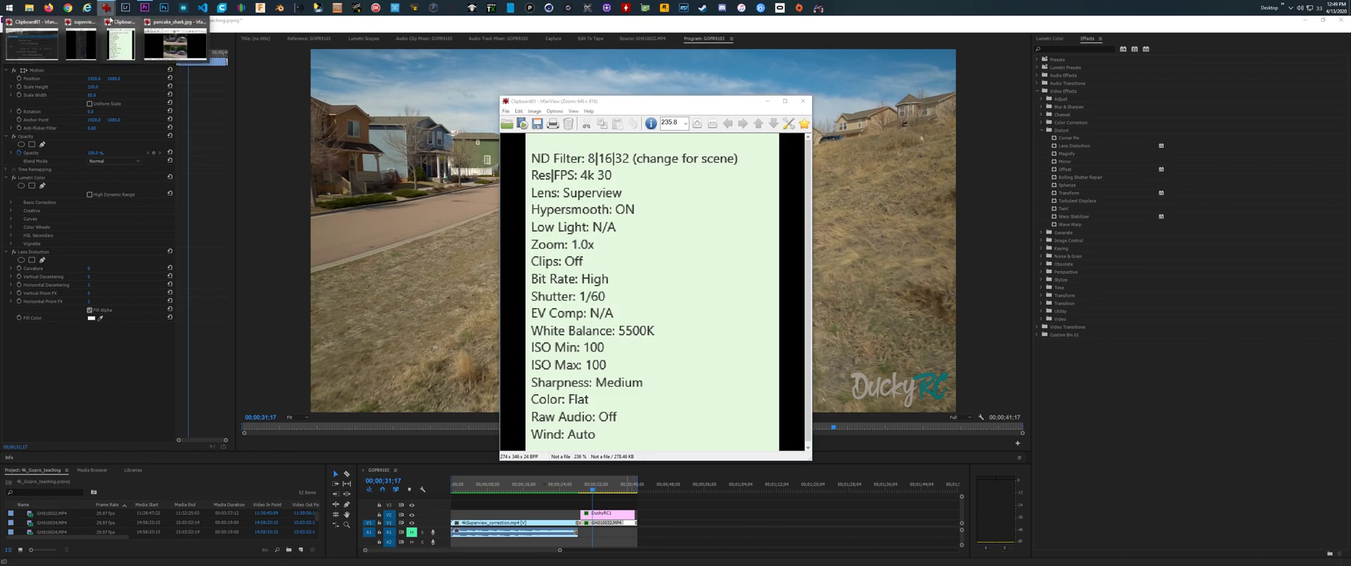
# Bring up the pancake_shark.jpg comparison image and enlarge it to compare the two views of the truck and trailer.
pyautogui.click(176, 38)
pyautogui.click(313, 134)
pyautogui.click(313, 134)
pyautogui.click(314, 134)
pyautogui.click(313, 135)
pyautogui.click(313, 134)
pyautogui.click(313, 135)
pyautogui.click(313, 134)
pyautogui.moveTo(314, 114); pyautogui.dragTo(675, 96)
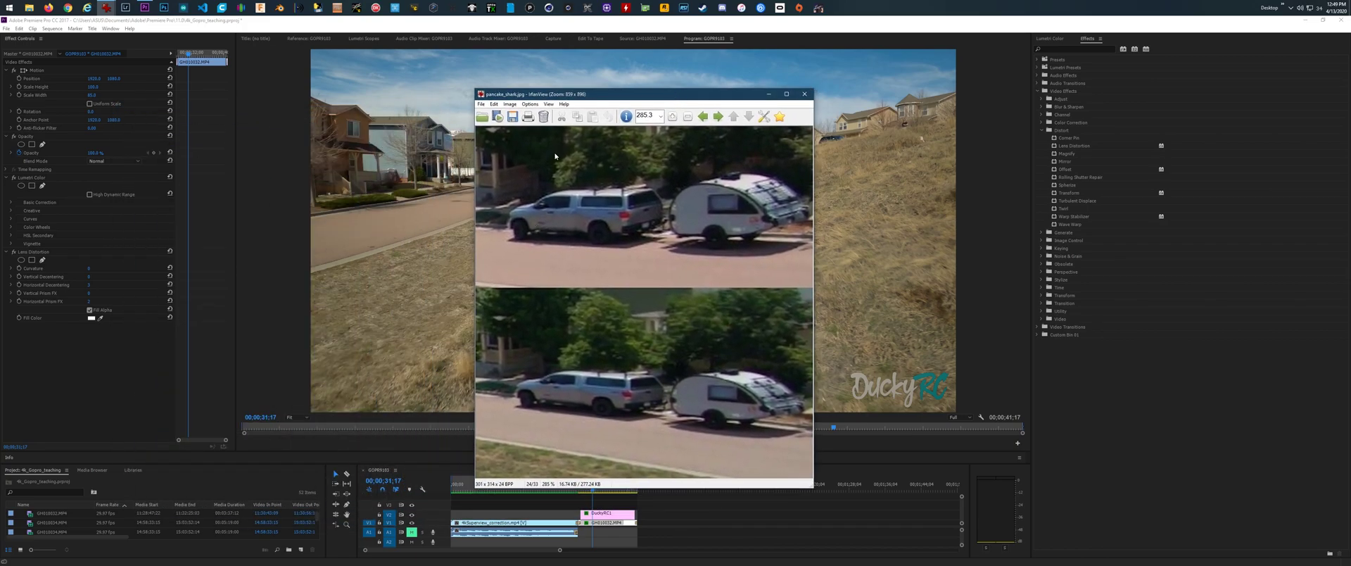
pyautogui.moveTo(674, 96); pyautogui.dragTo(673, 72)
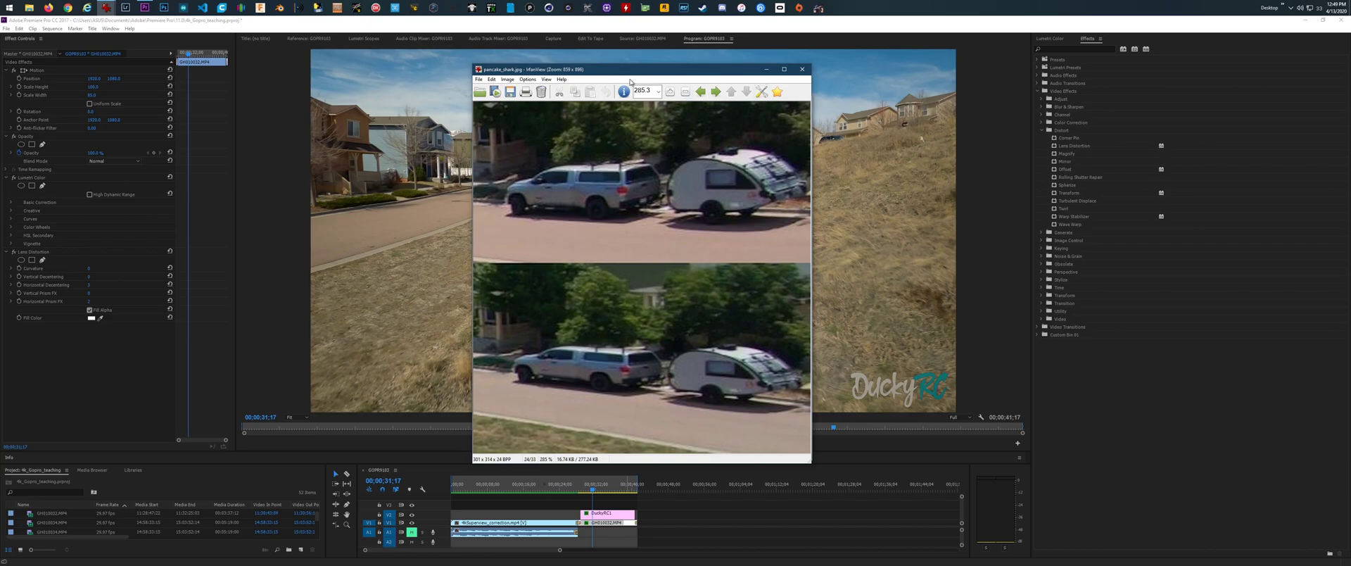
pyautogui.click(670, 93)
pyautogui.click(671, 93)
pyautogui.click(671, 92)
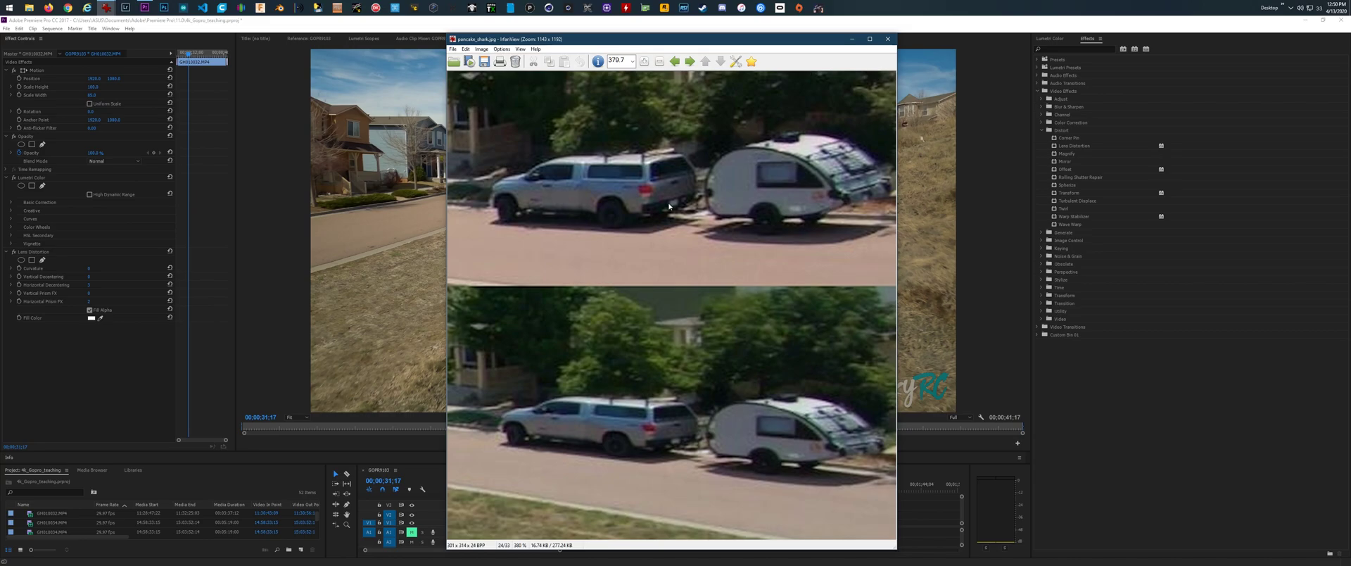
# Close the comparison image and the camera settings list so the video project is unobstructed.
pyautogui.press('Escape')
pyautogui.hotkey('ctrl', 'v')
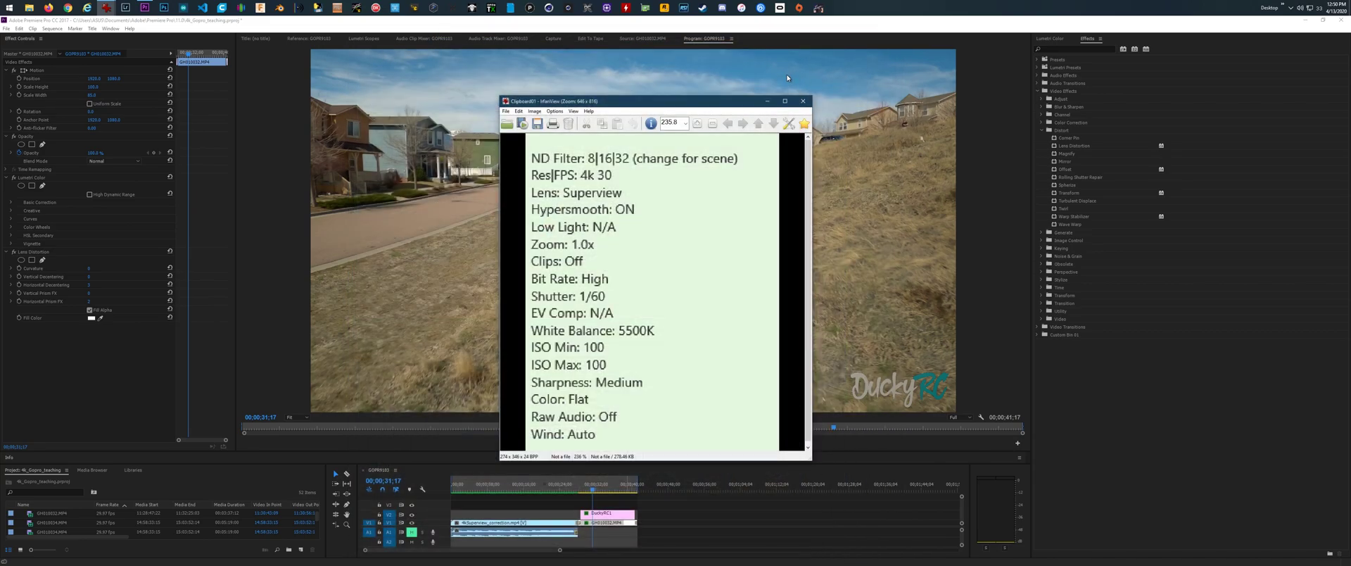
pyautogui.click(802, 101)
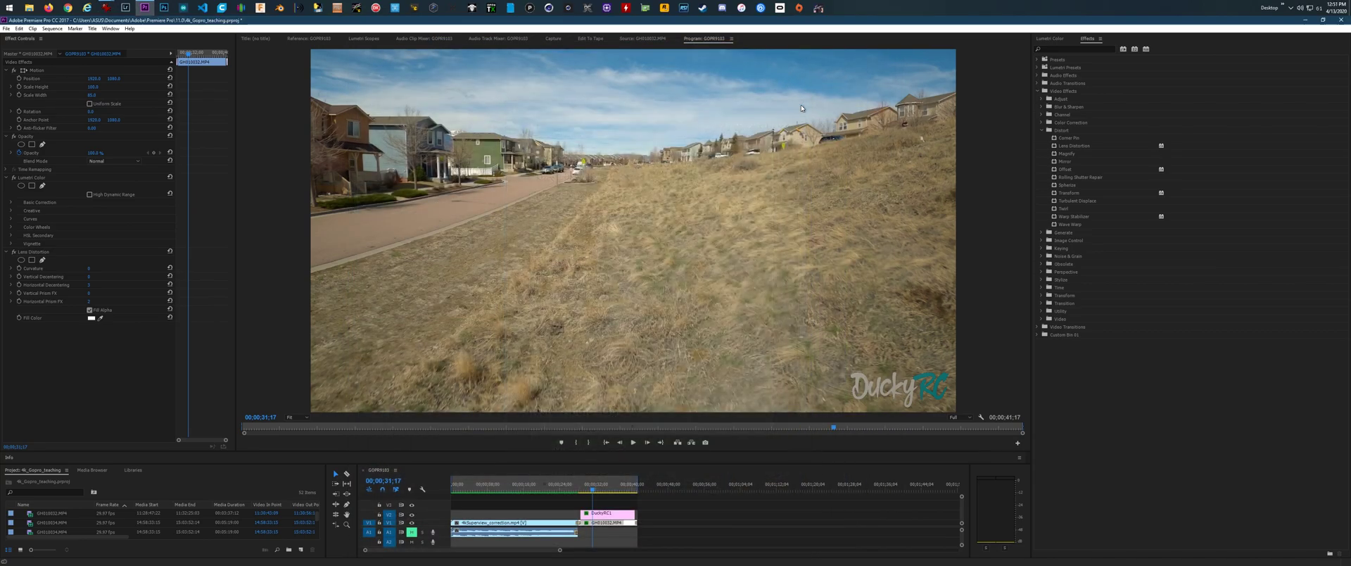
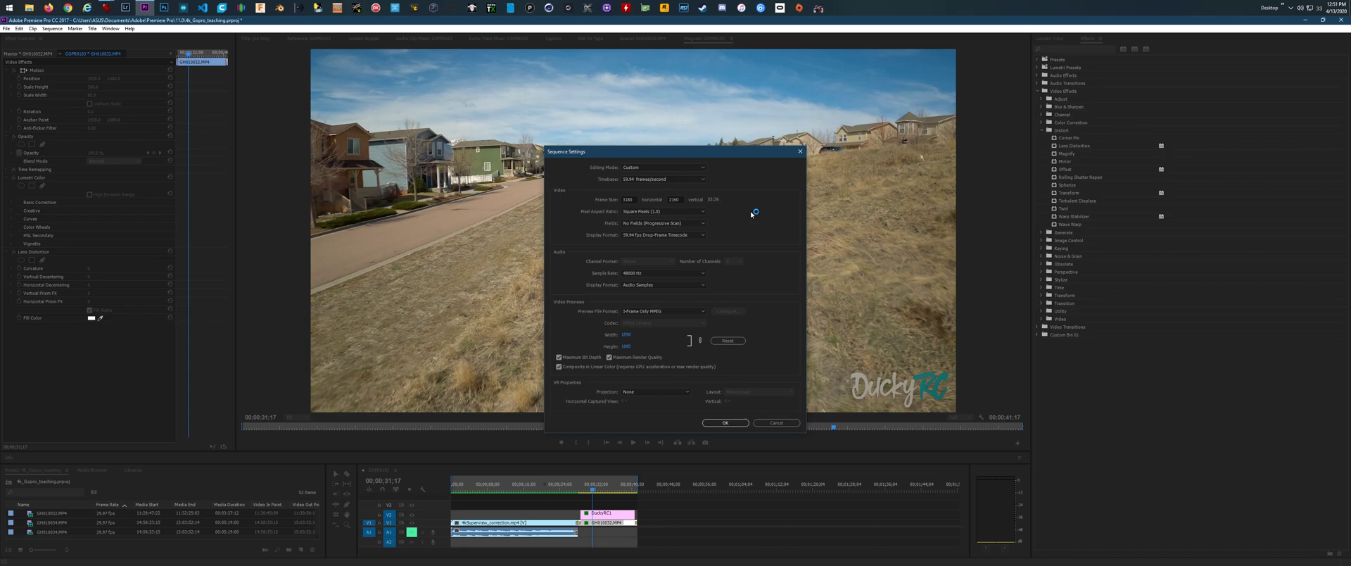
# Set the sequence frame size to 3840 horizontal by 2160 vertical.
pyautogui.moveTo(635, 199); pyautogui.dragTo(612, 197)
pyautogui.write('314')
pyautogui.press('Tab')
pyautogui.moveTo(632, 198); pyautogui.dragTo(607, 204)
pyautogui.write('3840')
pyautogui.press('Tab')
pyautogui.click(637, 201)
pyautogui.press('Return')
pyautogui.click(675, 199)
pyautogui.press('Return')
# Choose 59.94 frames/second as the sequence timebase.
pyautogui.moveTo(658, 155); pyautogui.dragTo(598, 115)
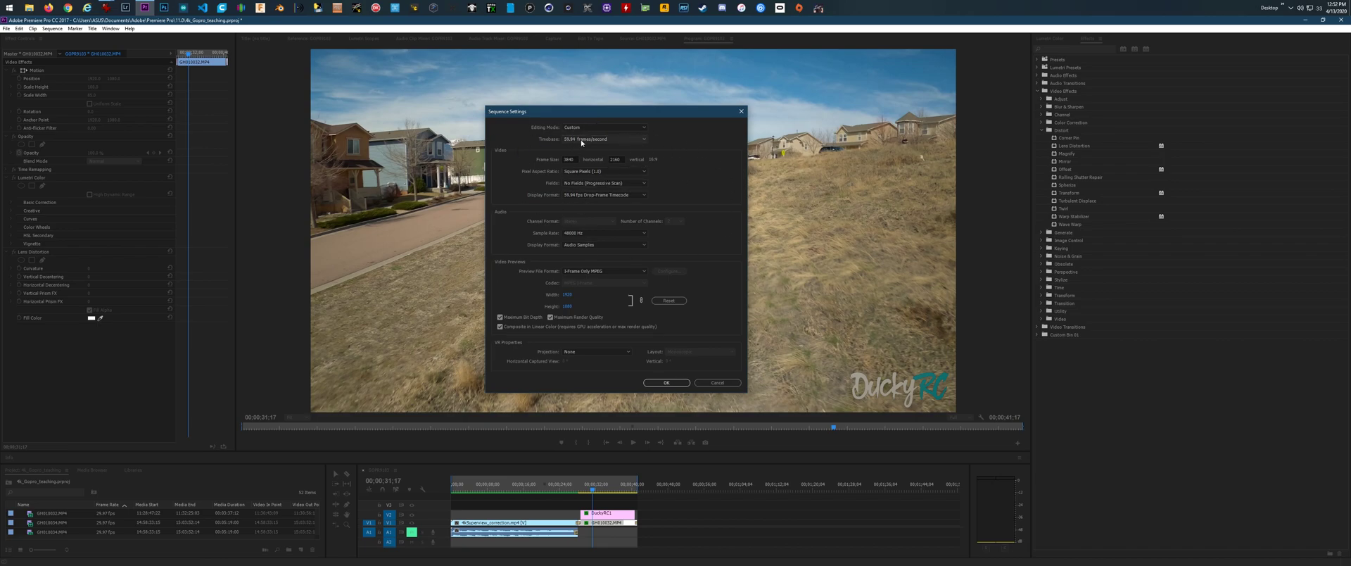
pyautogui.moveTo(536, 112); pyautogui.dragTo(614, 109)
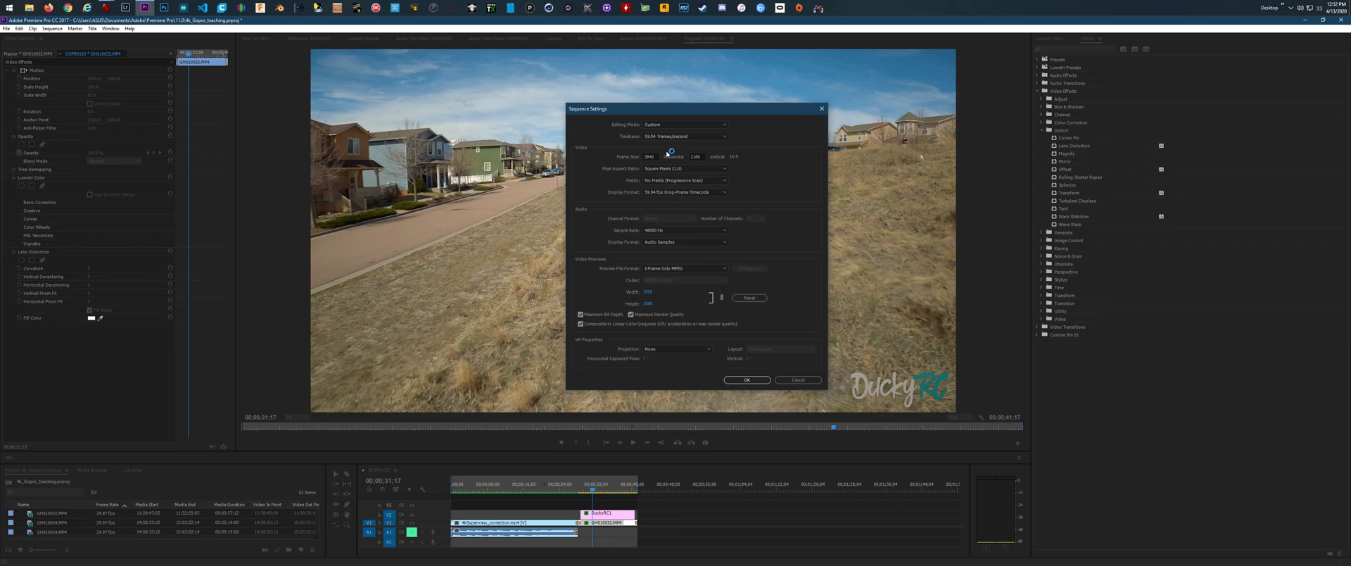
pyautogui.moveTo(654, 109); pyautogui.dragTo(577, 120)
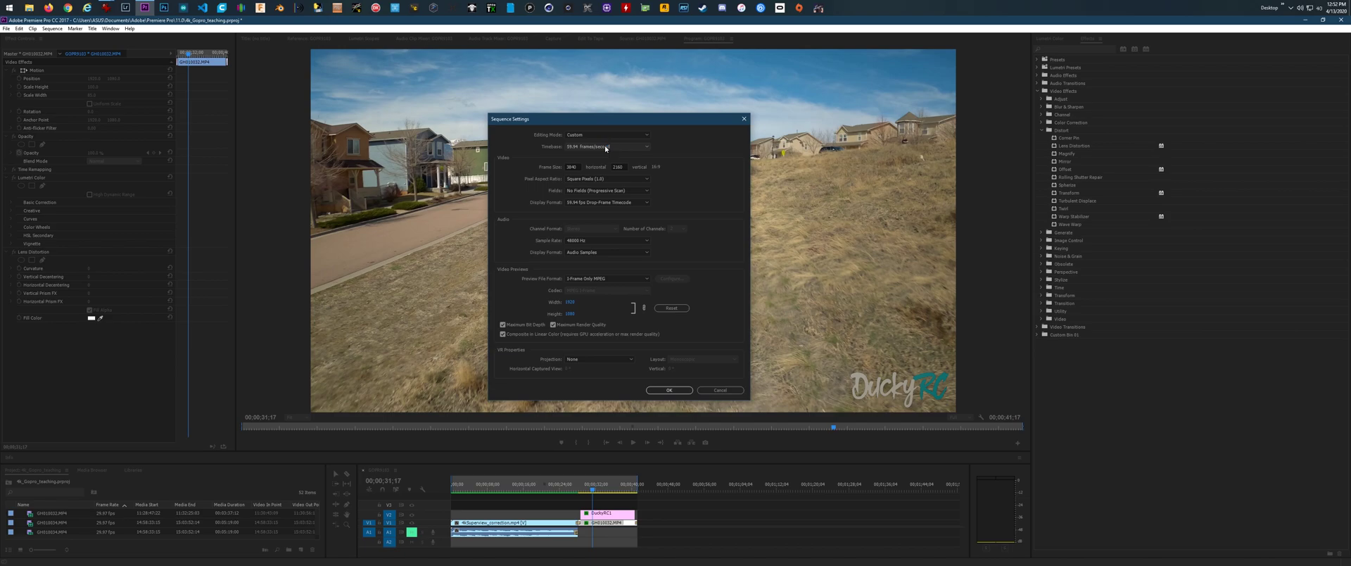
pyautogui.click(605, 145)
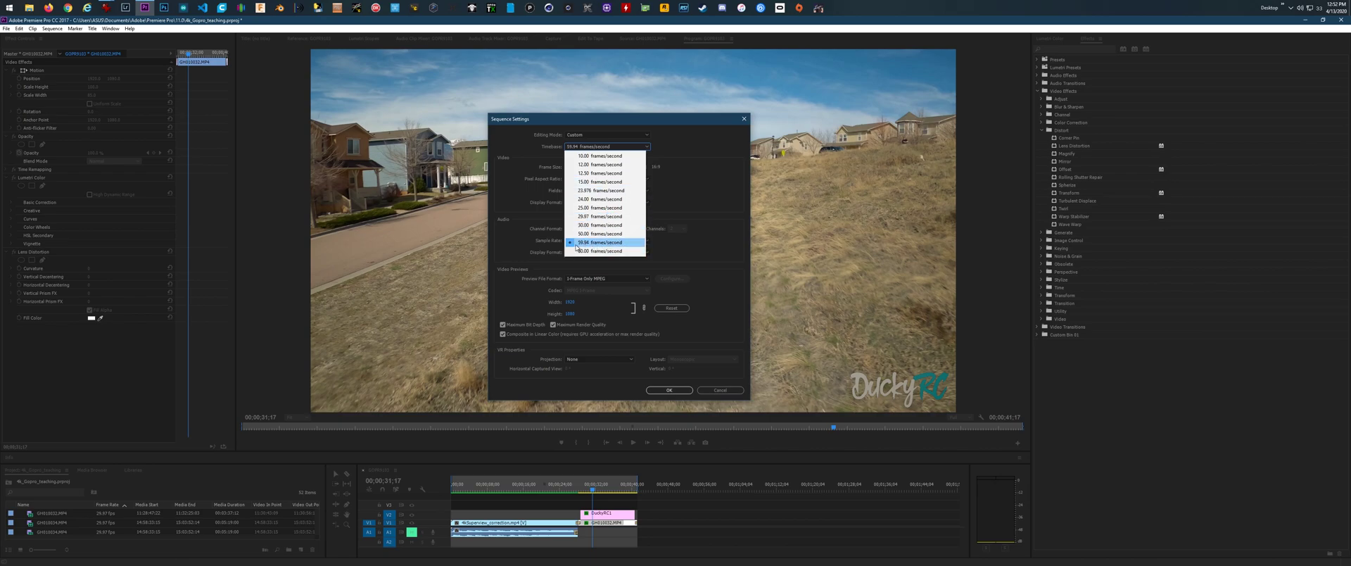
pyautogui.click(604, 242)
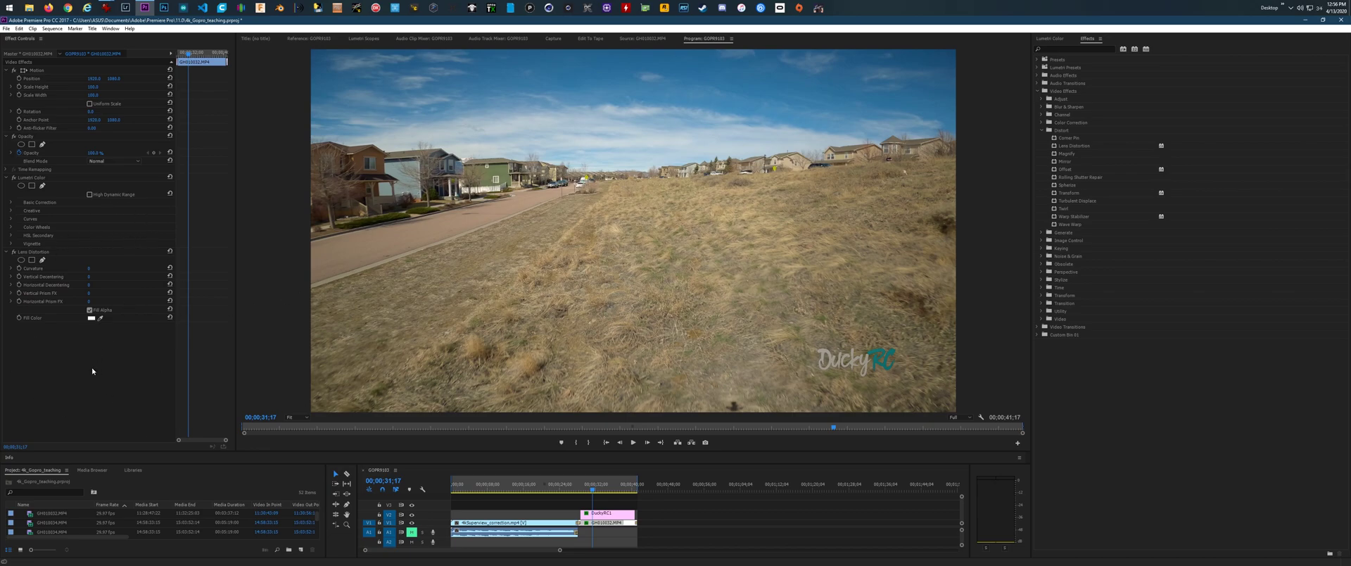
pyautogui.click(111, 28)
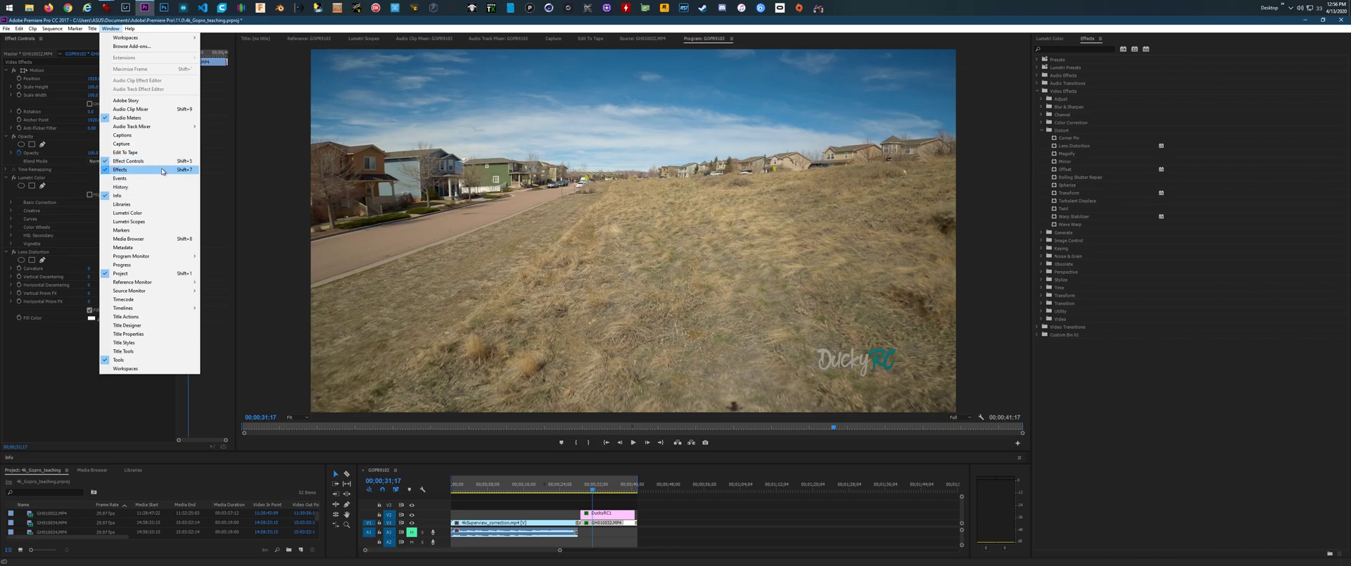
pyautogui.click(65, 366)
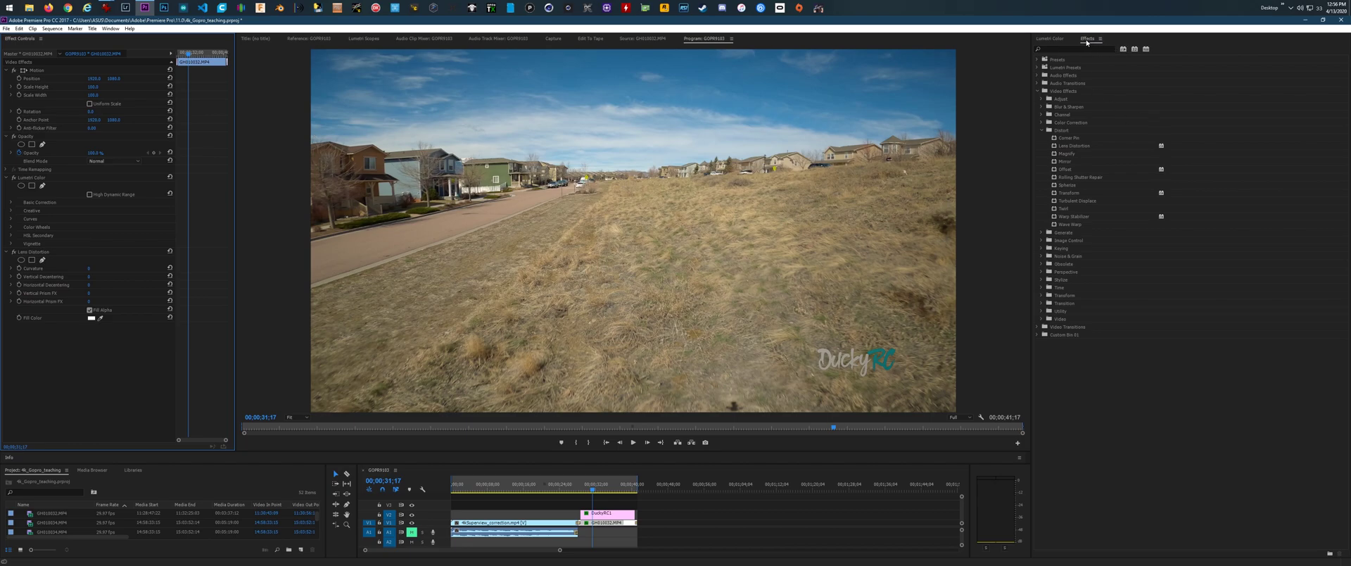
pyautogui.click(1038, 92)
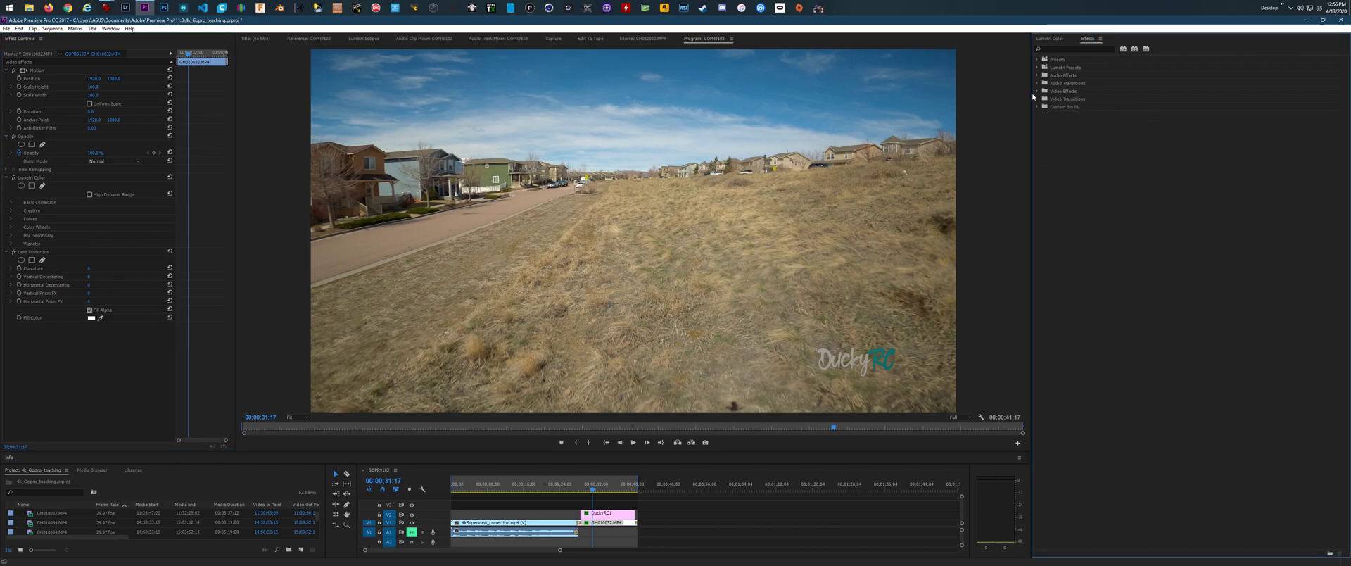
pyautogui.click(1036, 91)
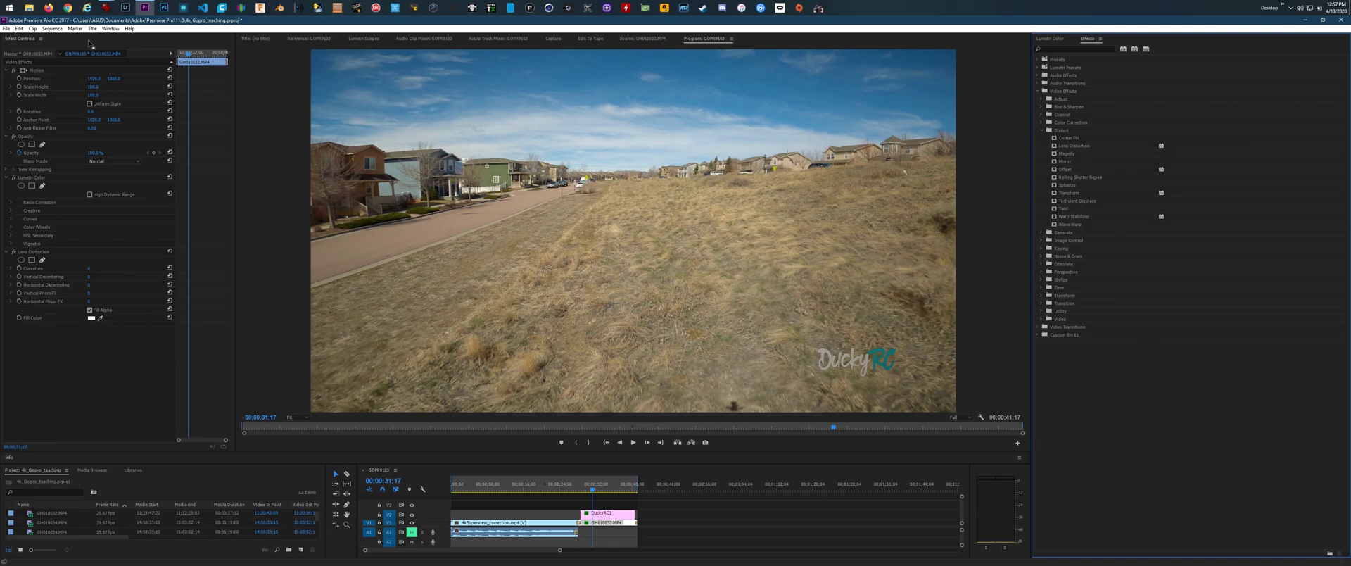
pyautogui.click(86, 360)
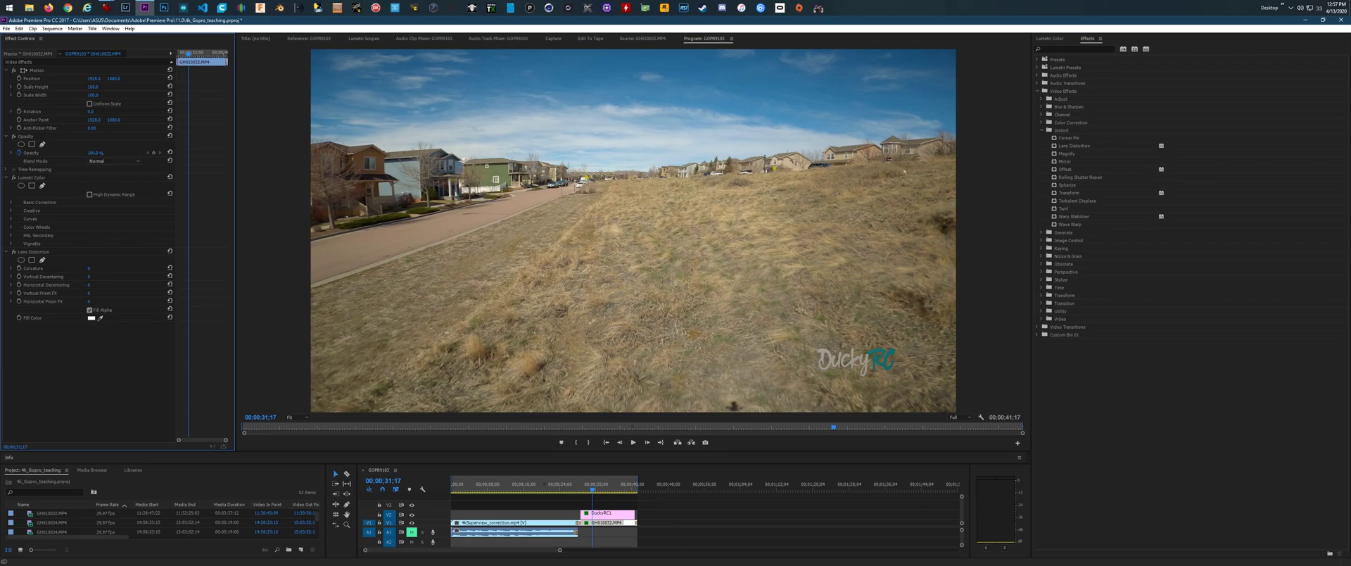
# Adjust the clip's Lens Distortion effect through Horizontal Decentering and Horizontal Prism FX to correct the curved horizon.
pyautogui.moveTo(90, 284)
pyautogui.mouseDown()
pyautogui.moveTo(77, 285)
pyautogui.moveTo(124, 284)
pyautogui.moveTo(109, 284)
pyautogui.mouseUp()
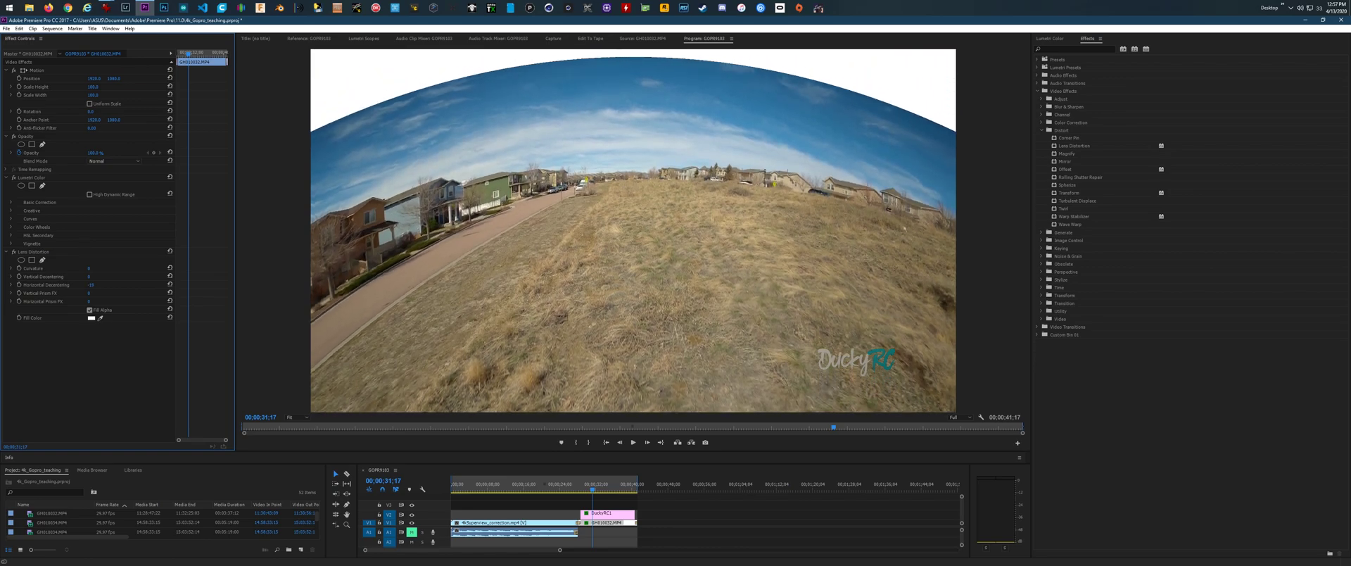
pyautogui.moveTo(109, 284); pyautogui.dragTo(126, 284)
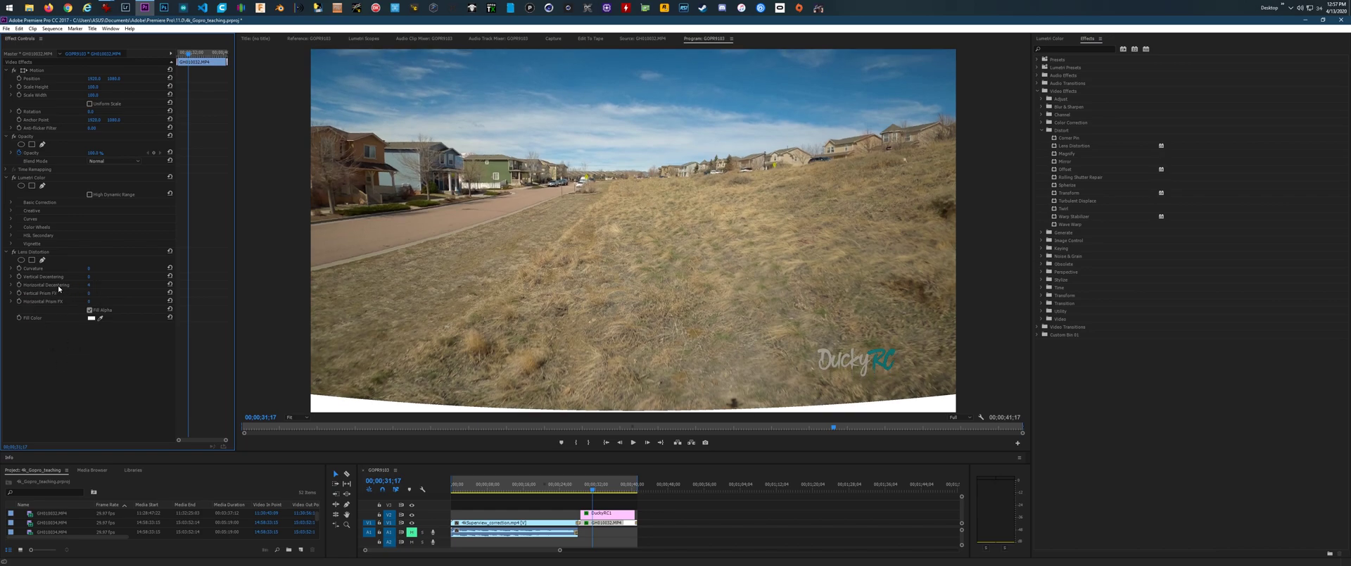
pyautogui.click(97, 284)
pyautogui.press('Return')
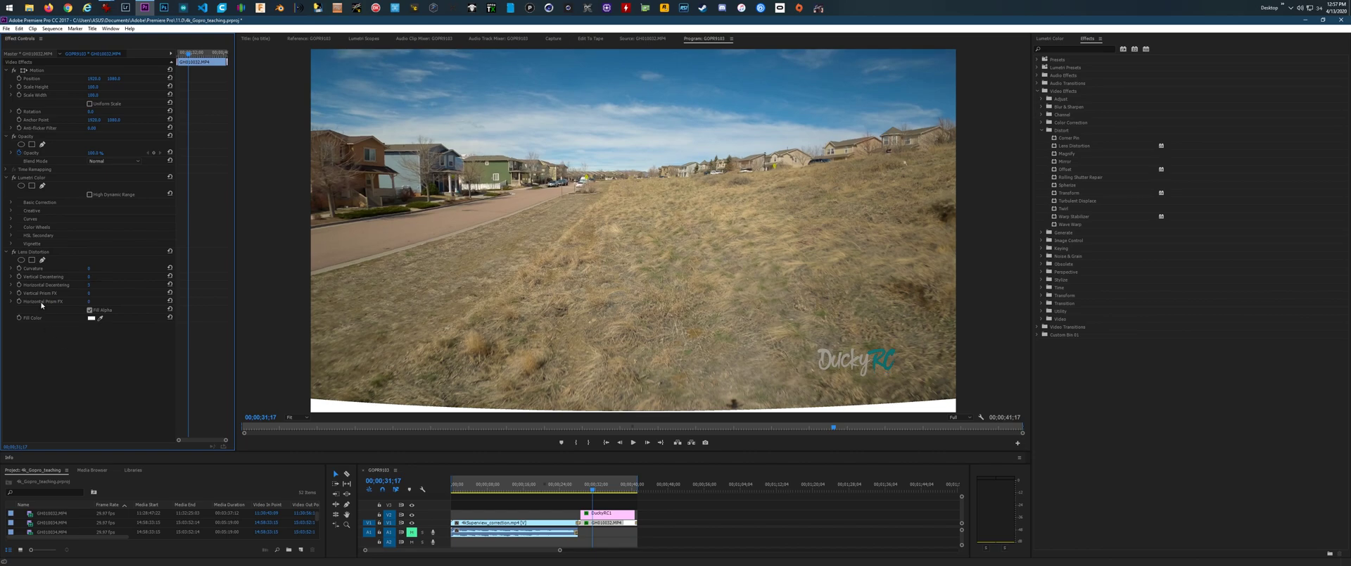
pyautogui.click(91, 300)
pyautogui.press('Return')
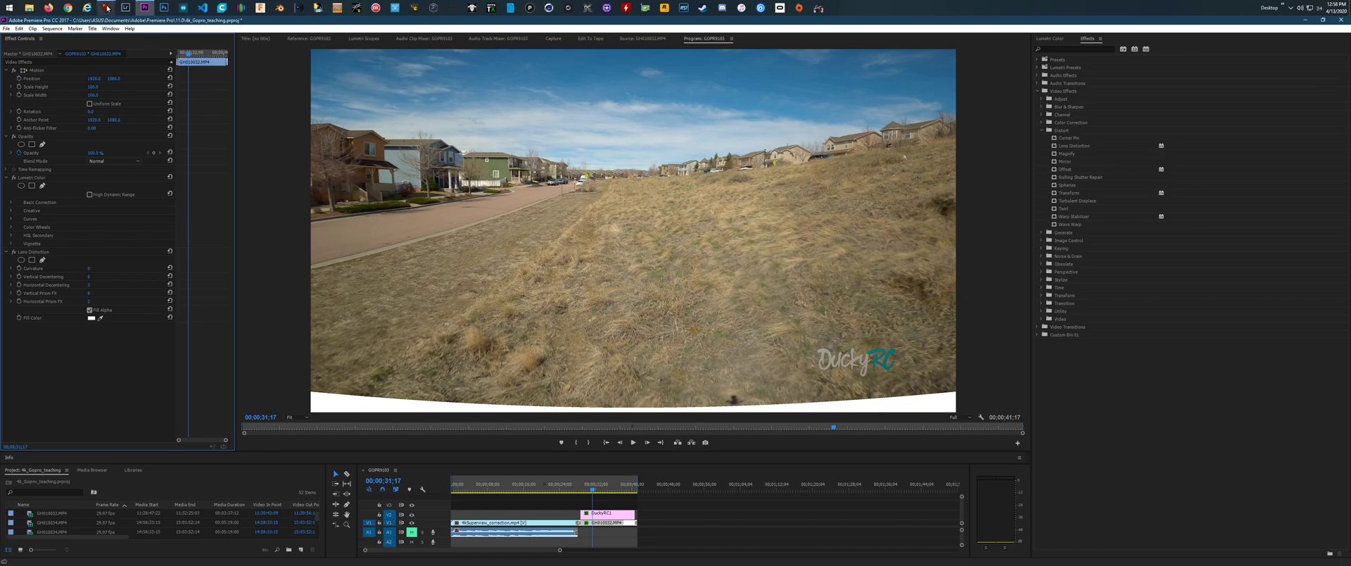
# Set the clip's Scale Width to 85 with Uniform Scale off.
pyautogui.moveTo(106, 9)
pyautogui.click(90, 104)
pyautogui.click(90, 104)
pyautogui.click(94, 95)
pyautogui.write('85')
pyautogui.press('Return')
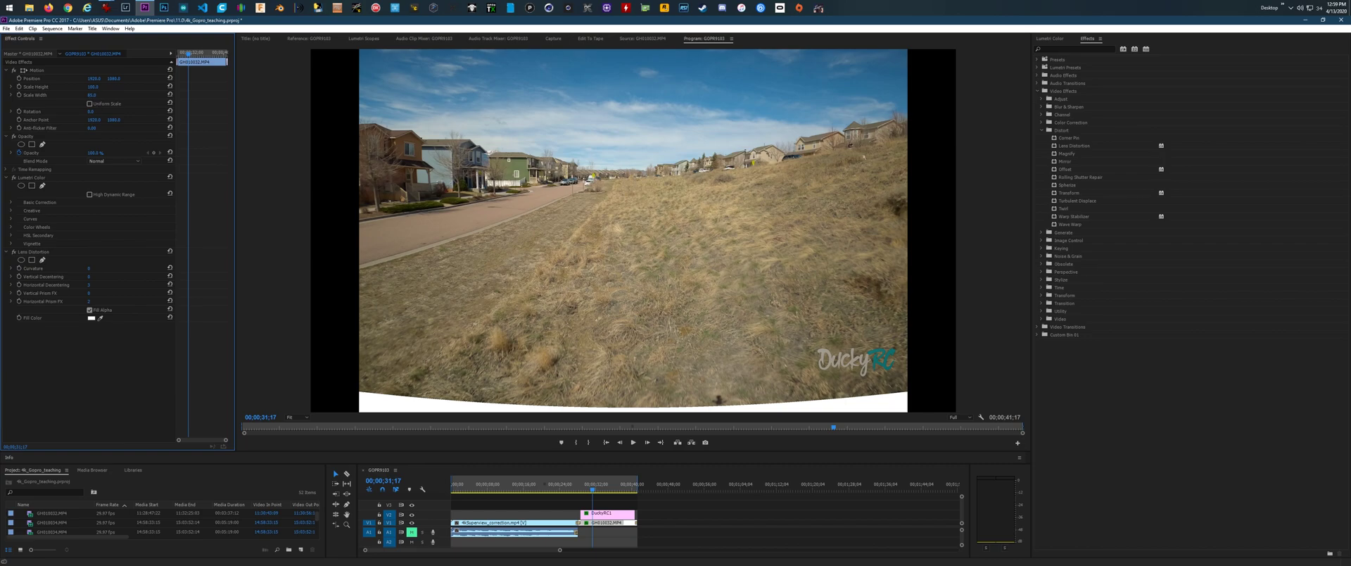
pyautogui.moveTo(92, 95)
pyautogui.mouseDown()
pyautogui.moveTo(57, 94)
pyautogui.moveTo(86, 94)
pyautogui.mouseUp()
pyautogui.click(92, 94)
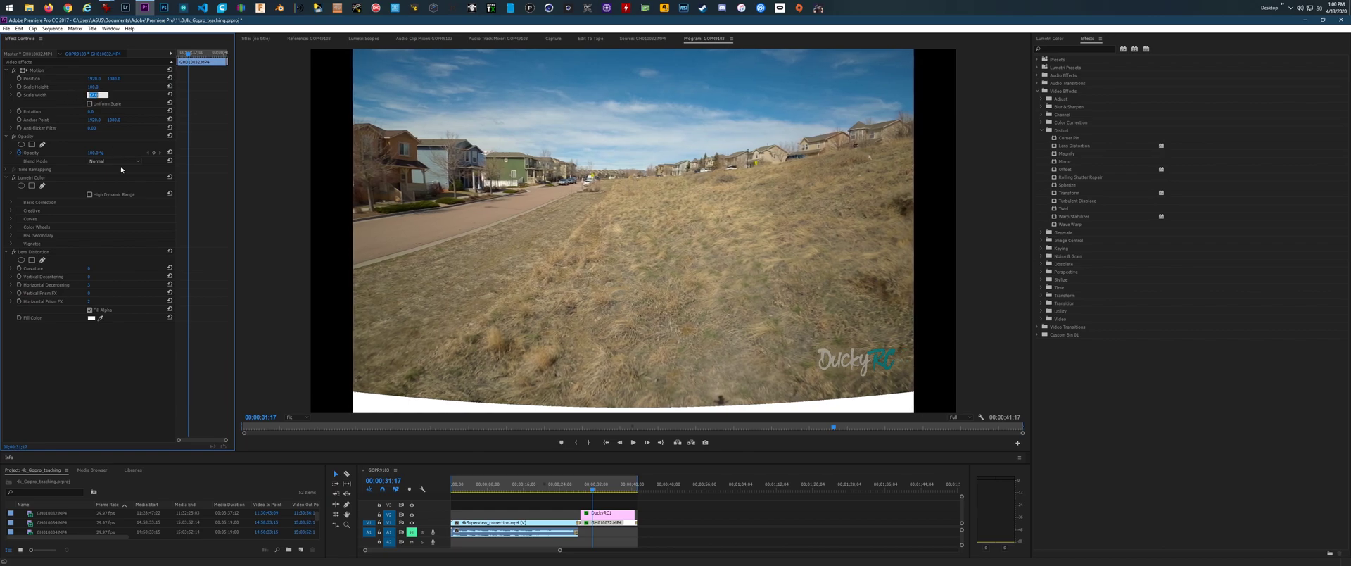
pyautogui.write('85')
pyautogui.press('Return')
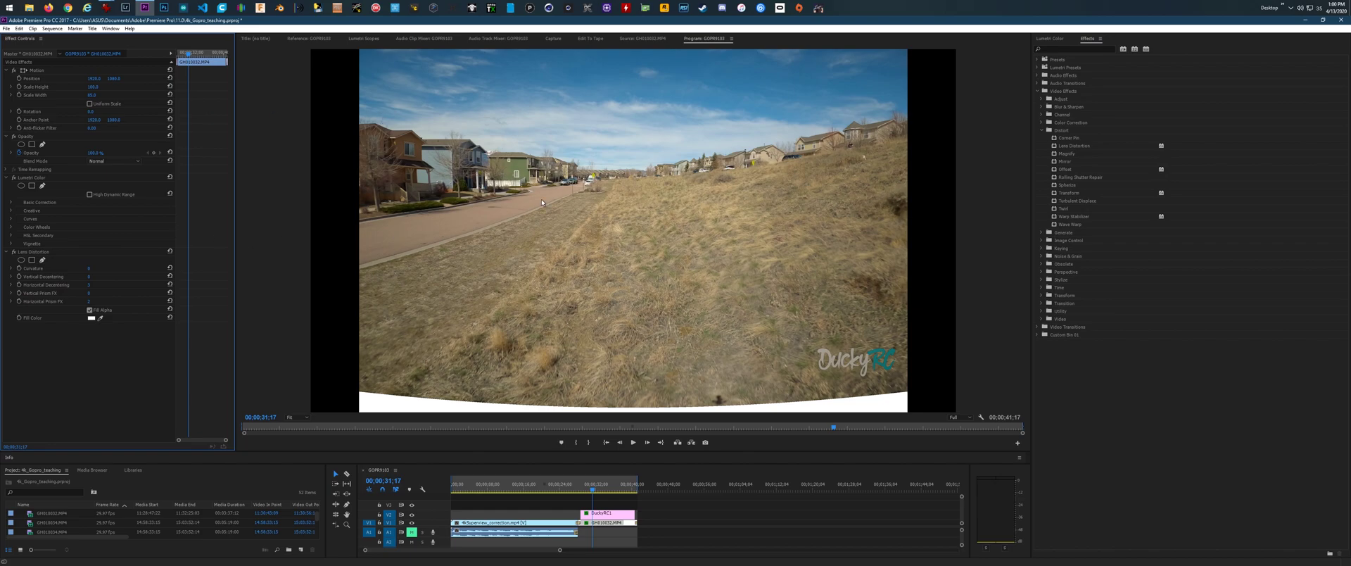
# Set the sequence's horizontal frame size to 3264 and apply the change, accepting deletion of the previews.
pyautogui.click(52, 28)
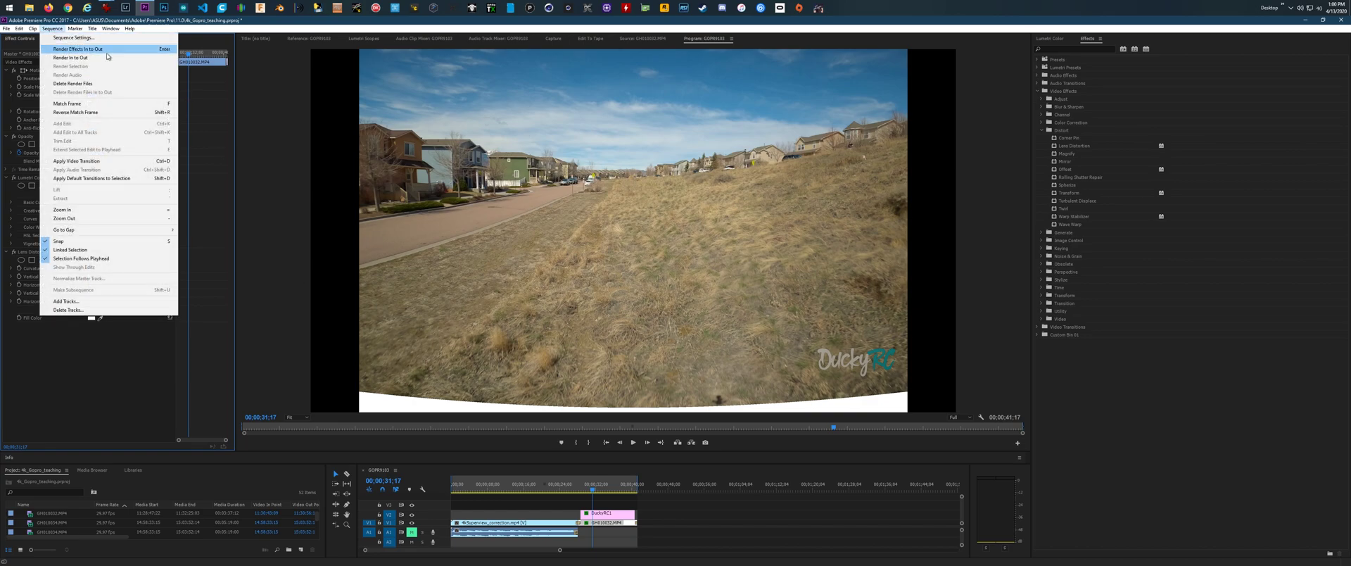
pyautogui.click(74, 37)
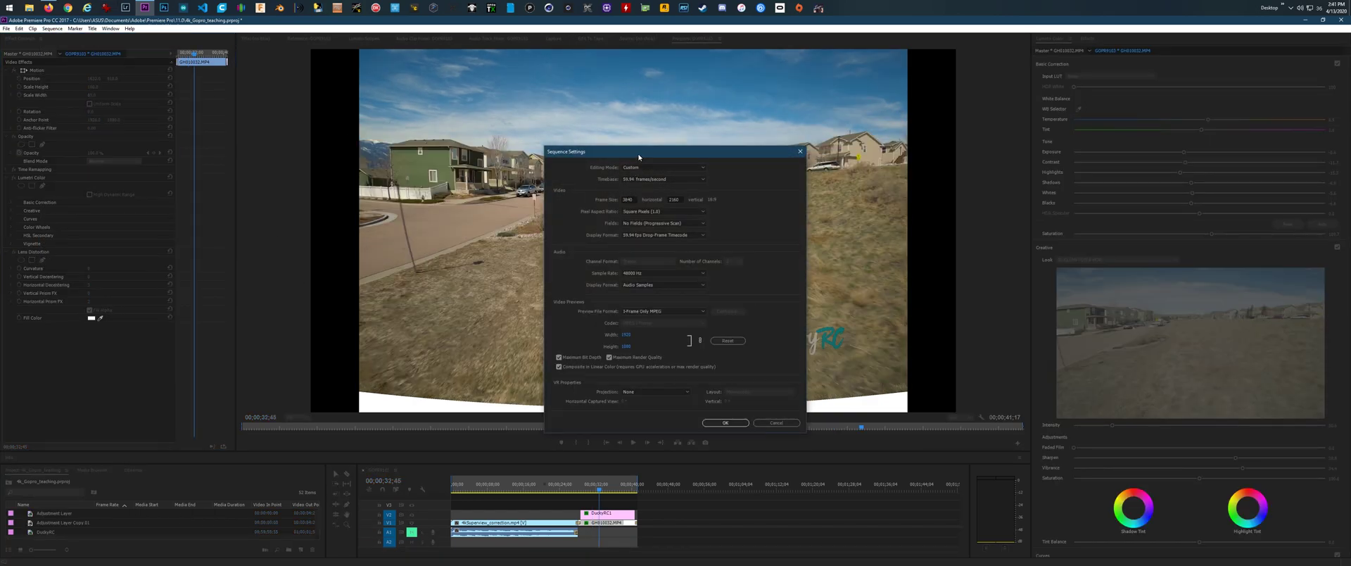
pyautogui.moveTo(638, 156); pyautogui.dragTo(610, 114)
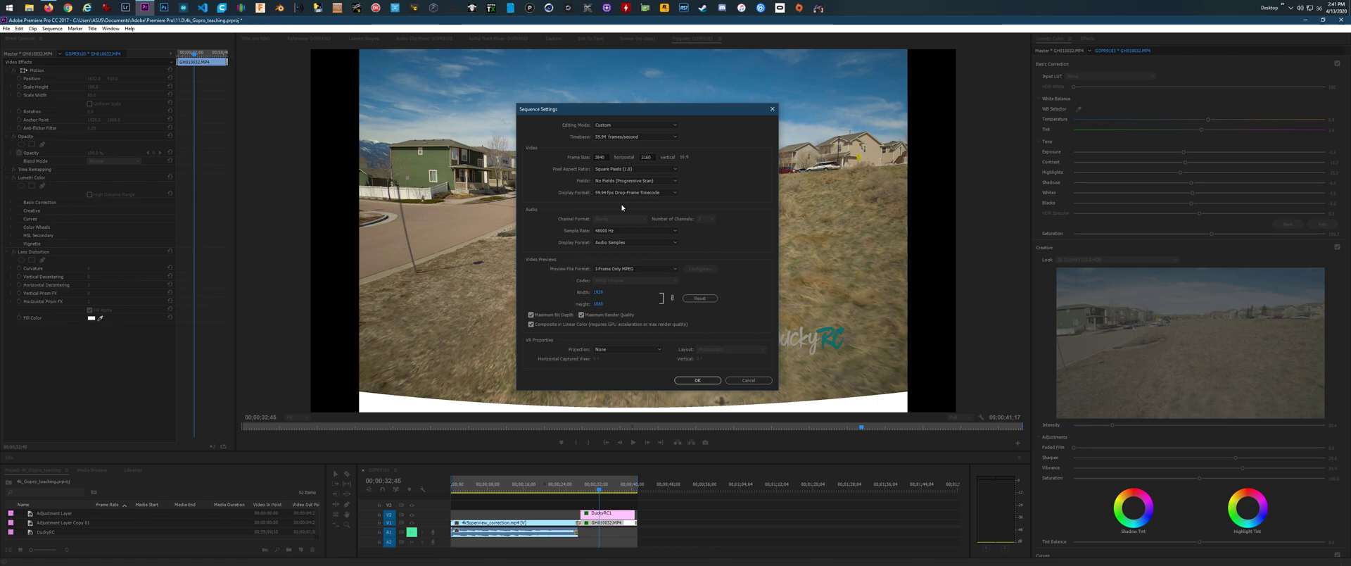
pyautogui.click(599, 157)
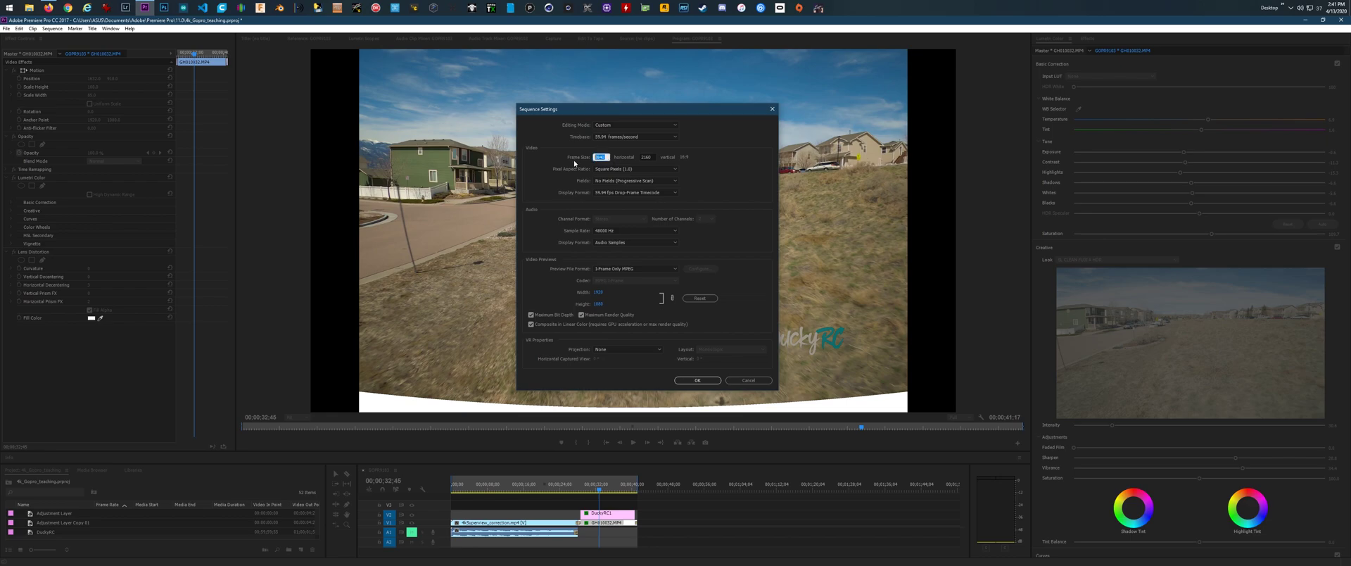
pyautogui.write('326')
pyautogui.click(720, 180)
pyautogui.click(712, 380)
pyautogui.click(690, 263)
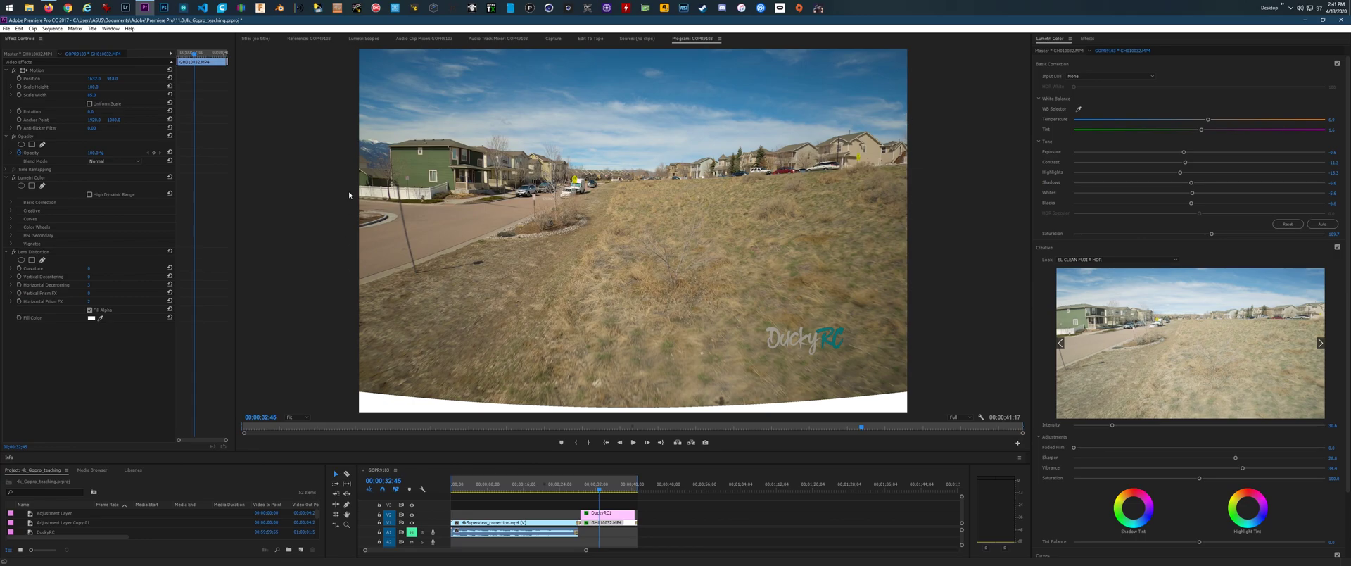
# Copy the sequence's frame width and switch to the browser's Aspect Ratio Calculator to calculate the 16:9 height for a width of 3264.
pyautogui.click(53, 31)
pyautogui.click(64, 38)
pyautogui.moveTo(619, 157); pyautogui.dragTo(686, 114)
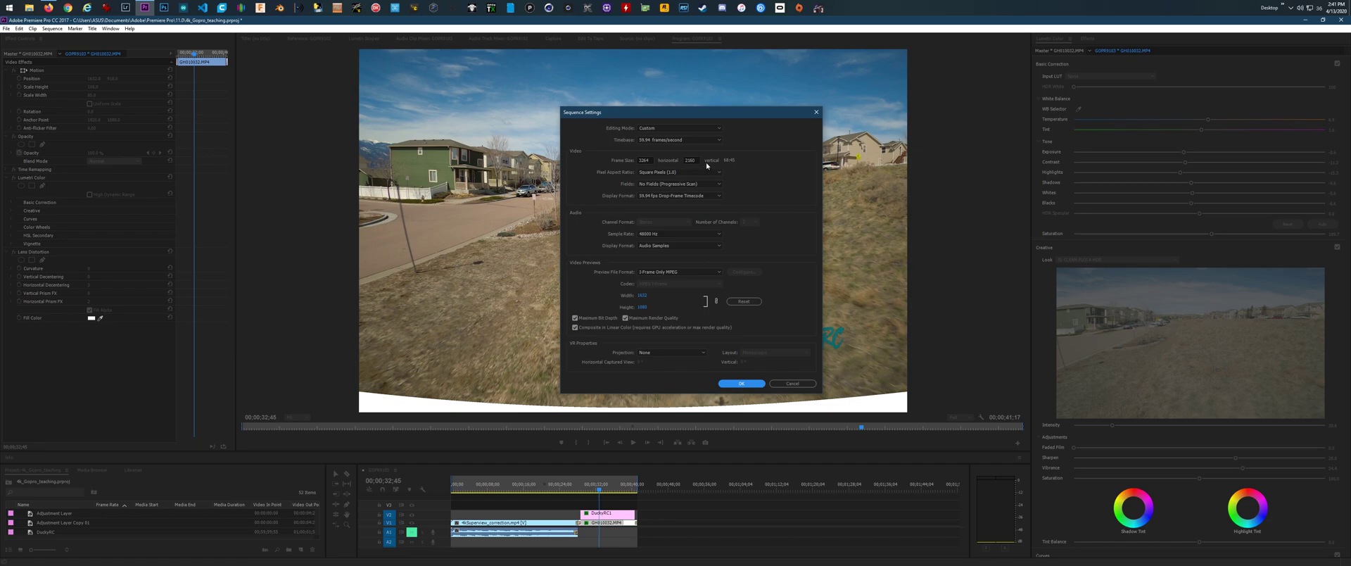
pyautogui.doubleClick(649, 159)
pyautogui.hotkey('ctrl', 'c')
pyautogui.click(48, 7)
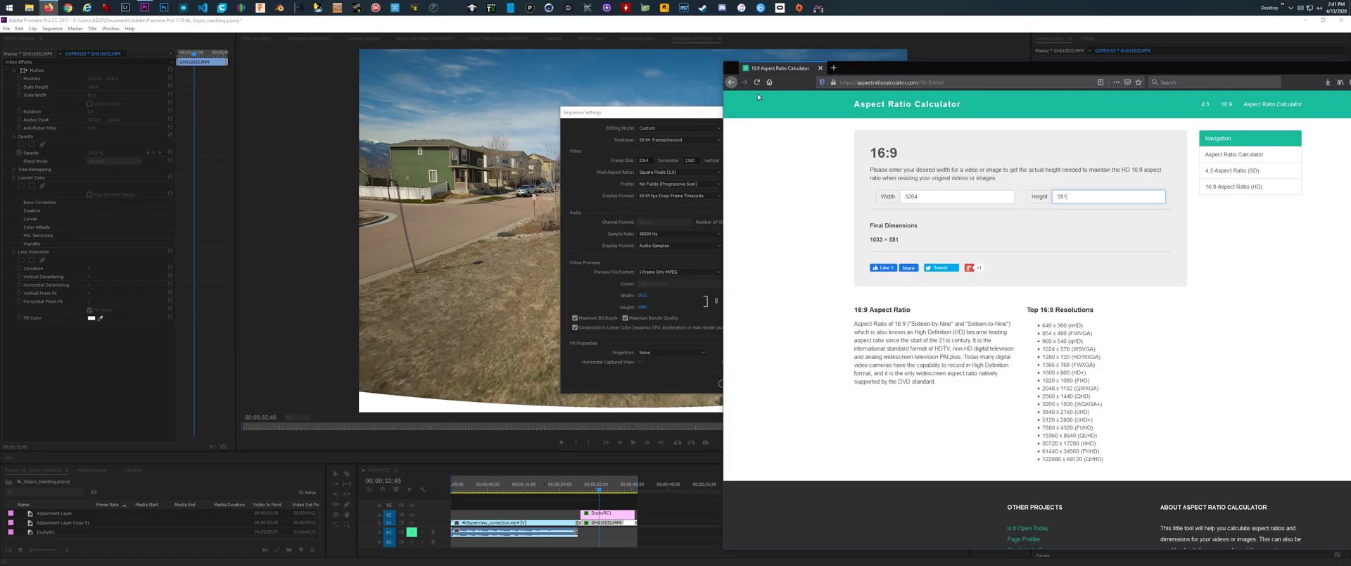
pyautogui.moveTo(864, 67); pyautogui.dragTo(791, 54)
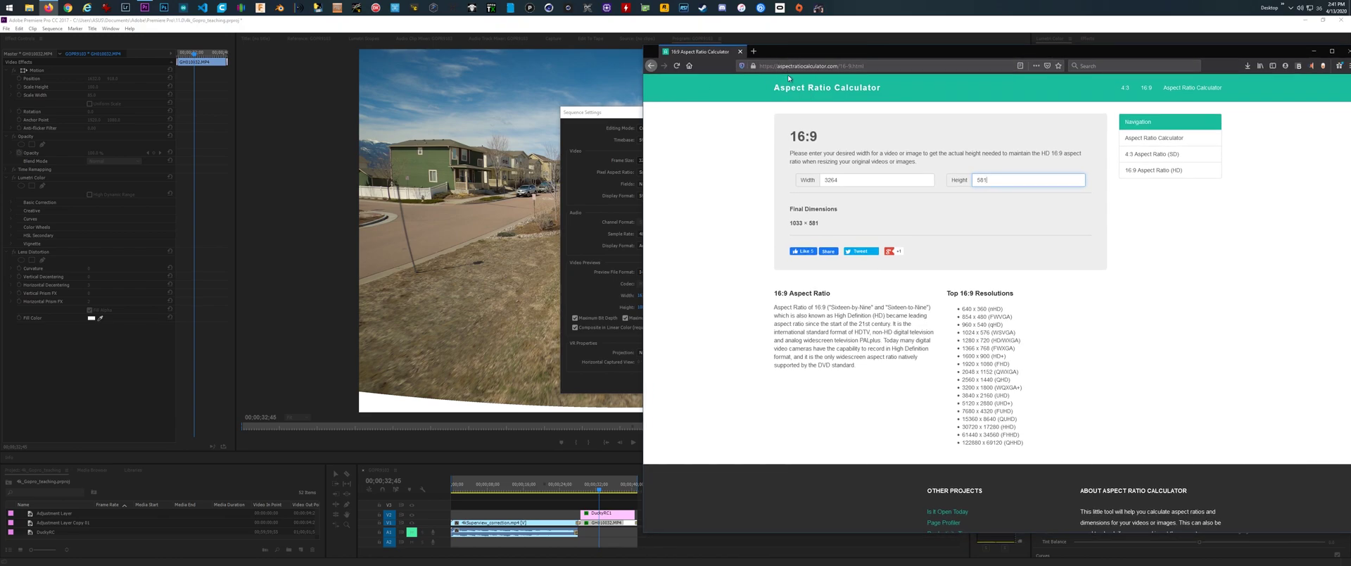
pyautogui.moveTo(841, 180); pyautogui.dragTo(778, 183)
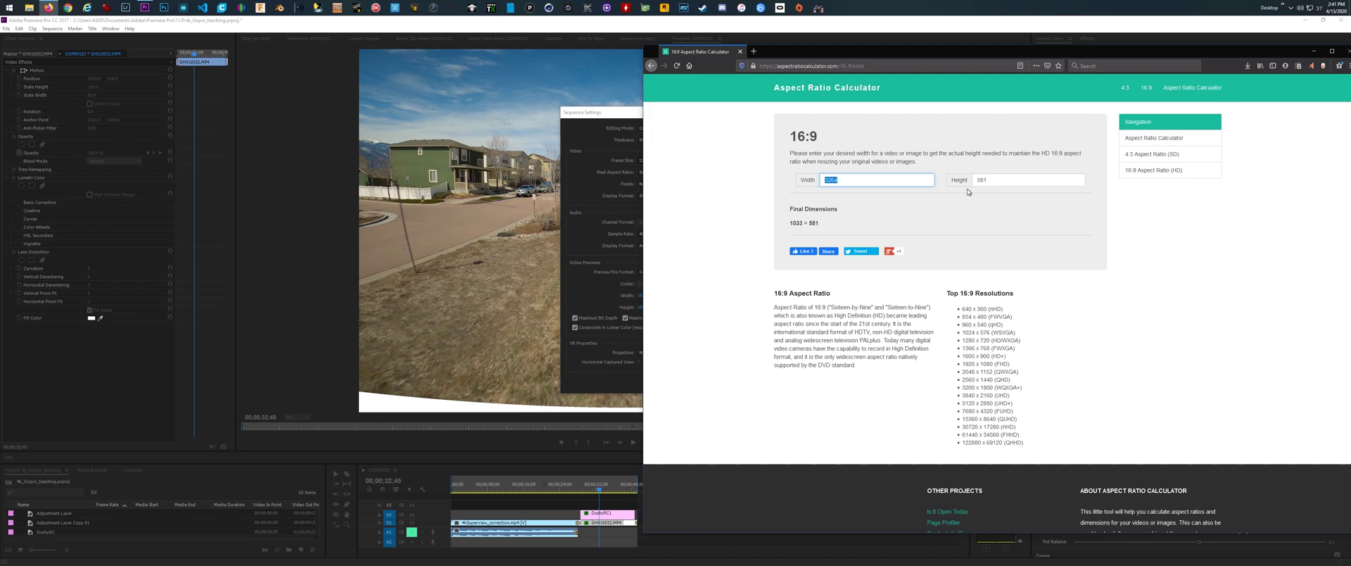
pyautogui.hotkey('ctrl', 'v')
pyautogui.moveTo(993, 180); pyautogui.dragTo(951, 180)
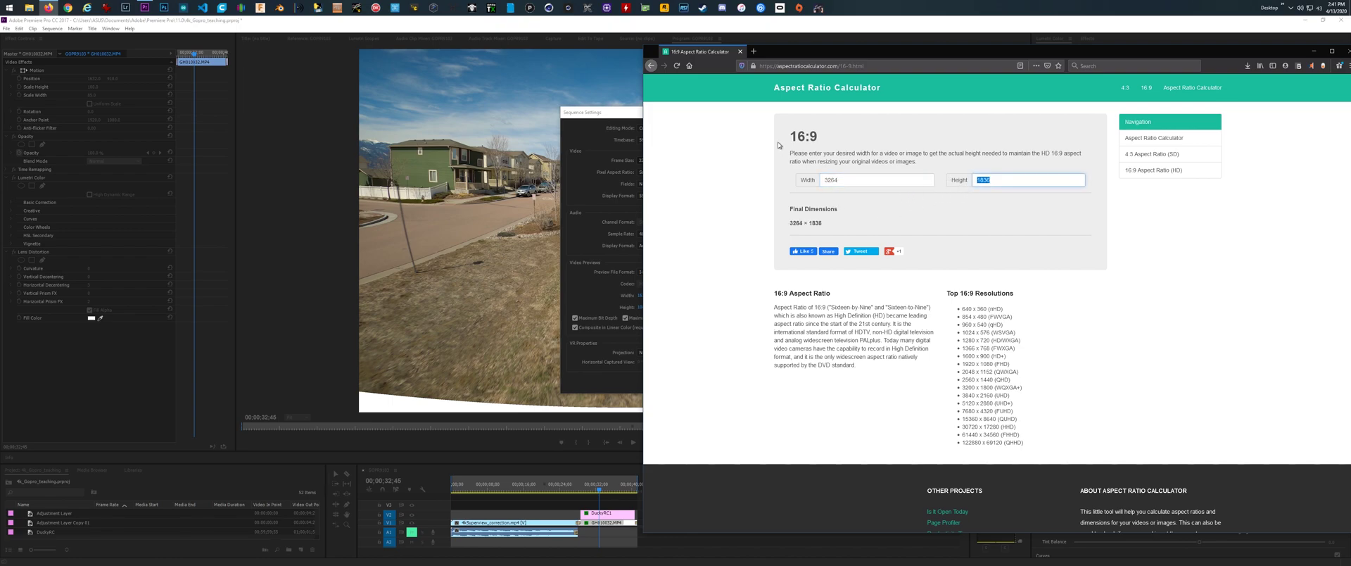
pyautogui.write('581')
pyautogui.moveTo(763, 58); pyautogui.dragTo(904, 84)
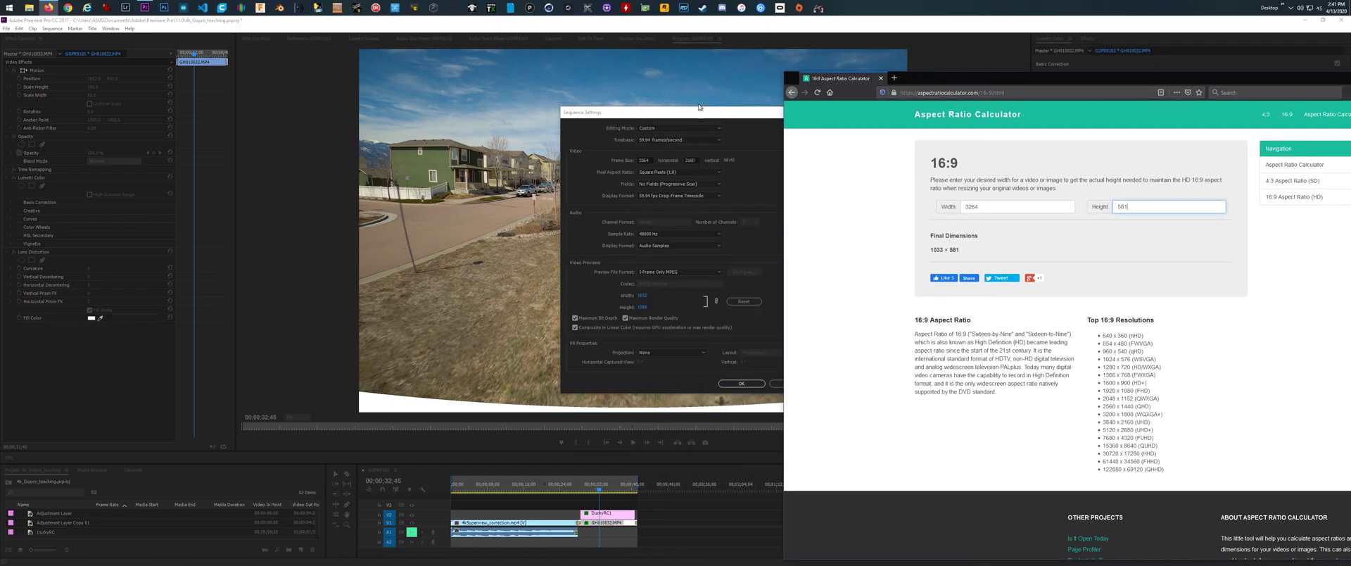
# Set the sequence's vertical frame size to 1836 and apply it, accepting deletion of the previews.
pyautogui.click(697, 159)
pyautogui.write('1836')
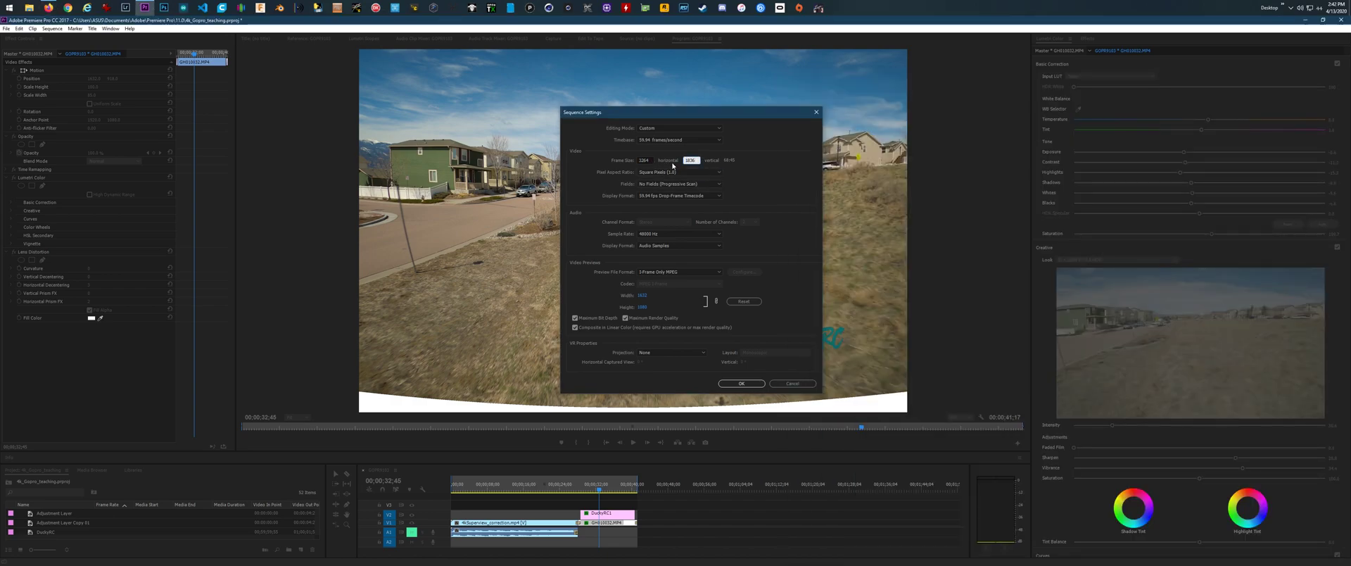
pyautogui.press('Tab')
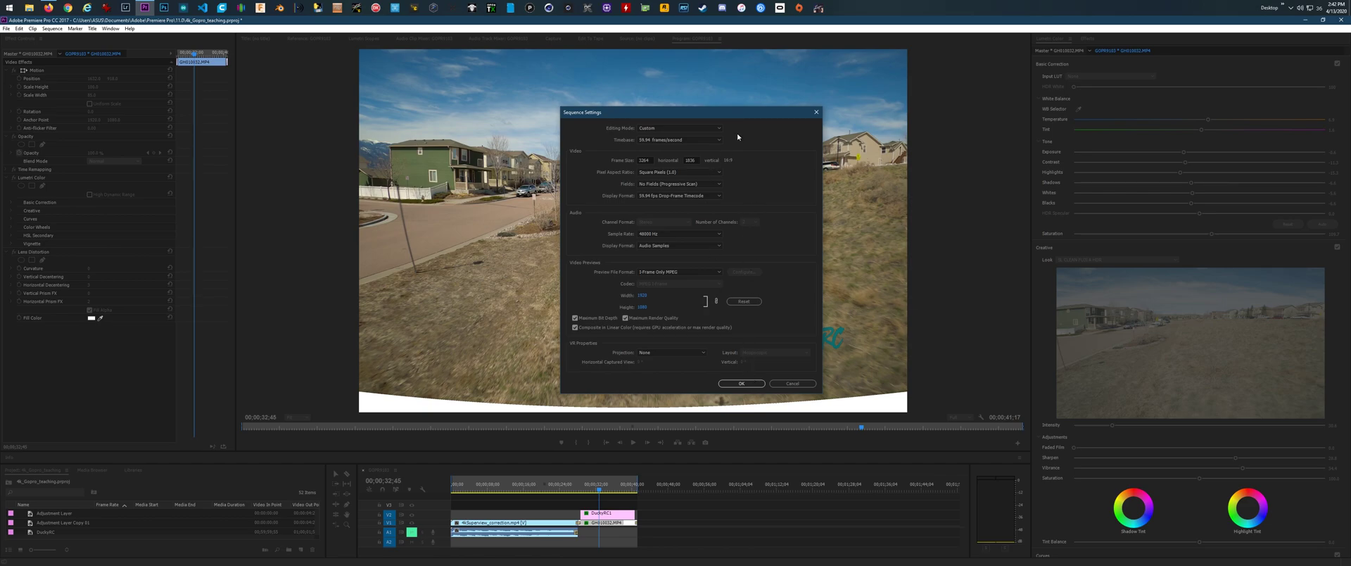
pyautogui.click(740, 383)
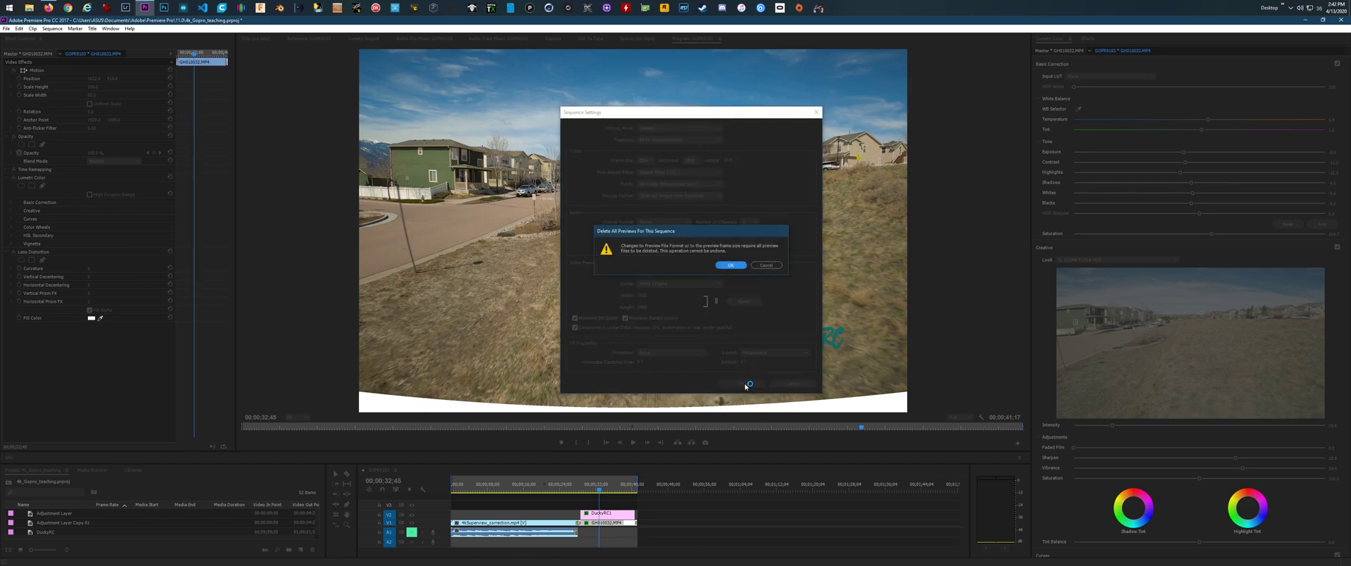
pyautogui.click(719, 265)
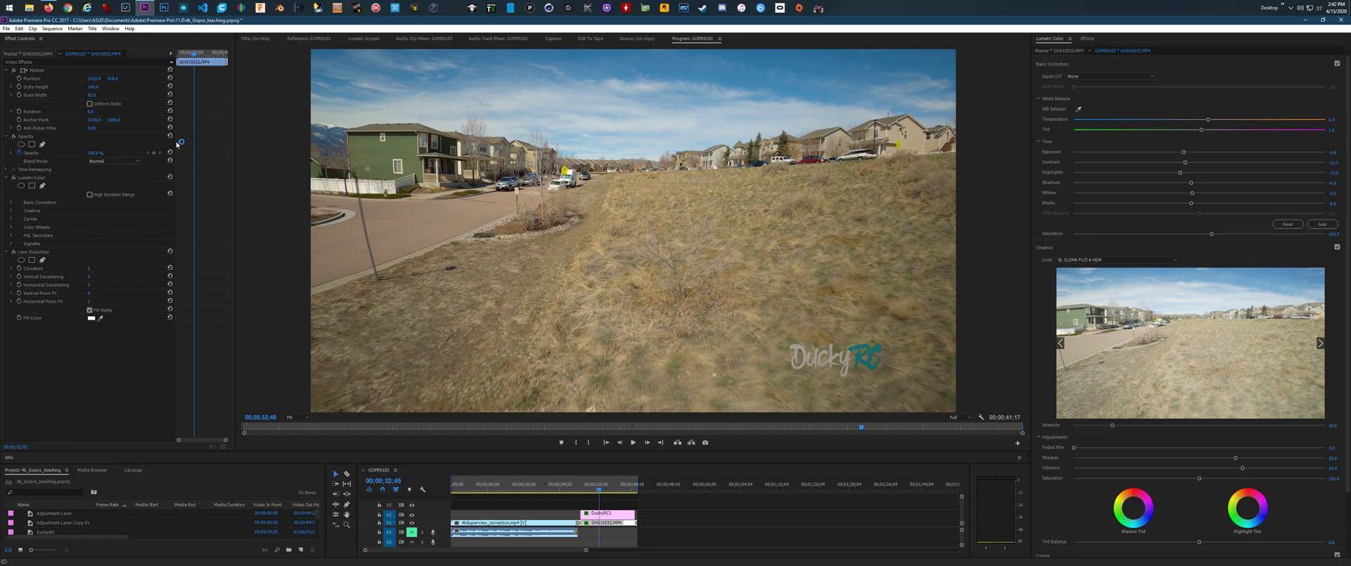
# Adjust the vertical Position of the GoPro clip to reframe the shot, checking the framing with playback.
pyautogui.click(613, 525)
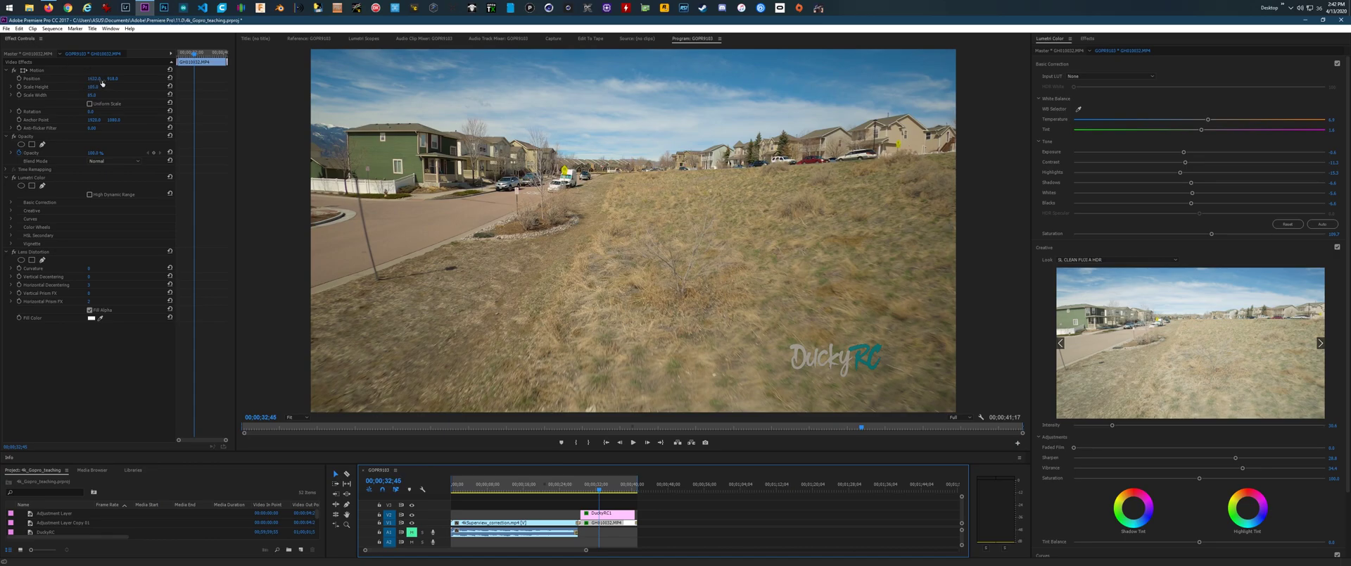
pyautogui.moveTo(109, 80)
pyautogui.mouseDown()
pyautogui.moveTo(91, 81)
pyautogui.moveTo(131, 81)
pyautogui.moveTo(102, 81)
pyautogui.mouseUp()
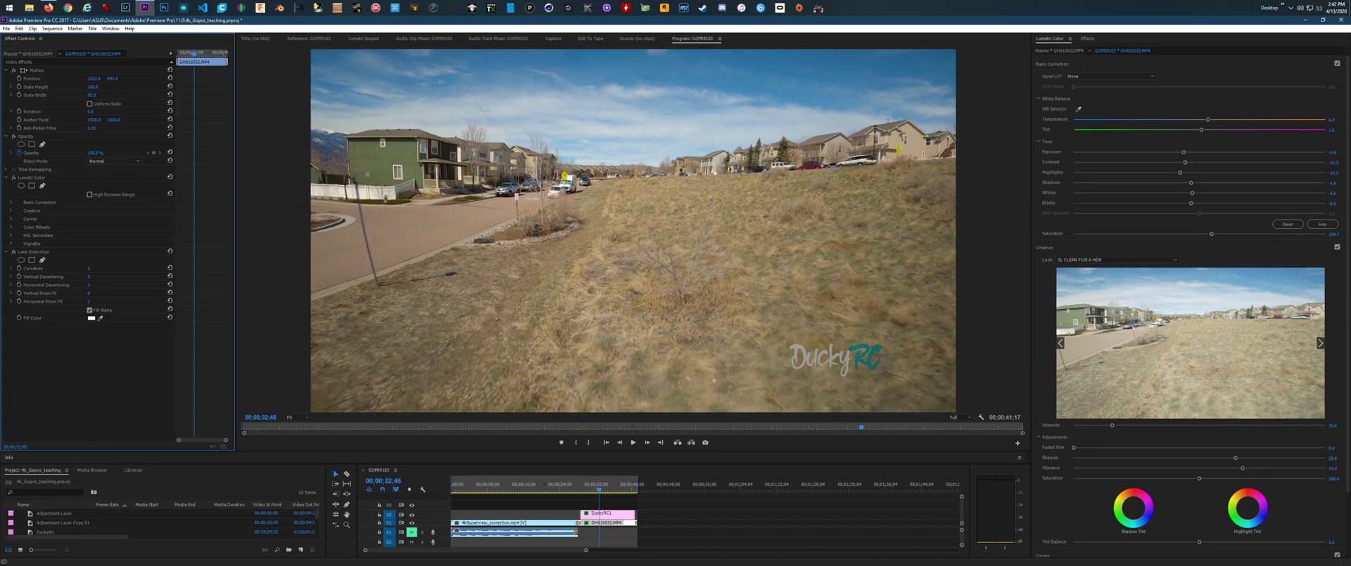
pyautogui.moveTo(111, 78); pyautogui.dragTo(107, 78)
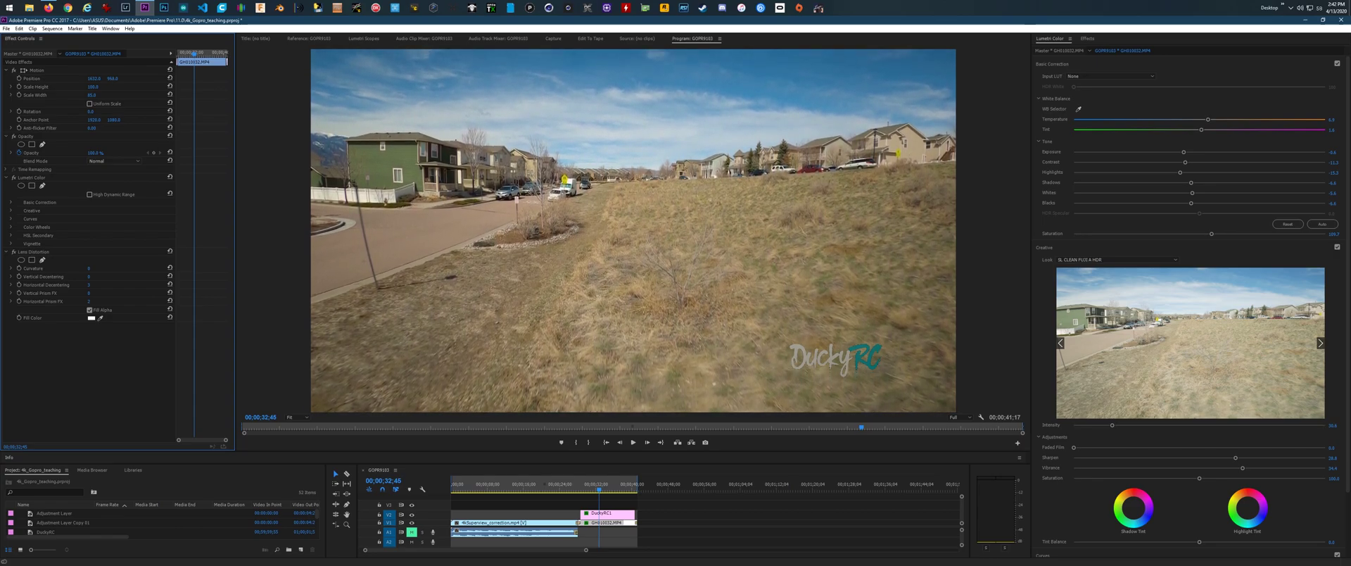
pyautogui.moveTo(111, 78); pyautogui.dragTo(118, 78)
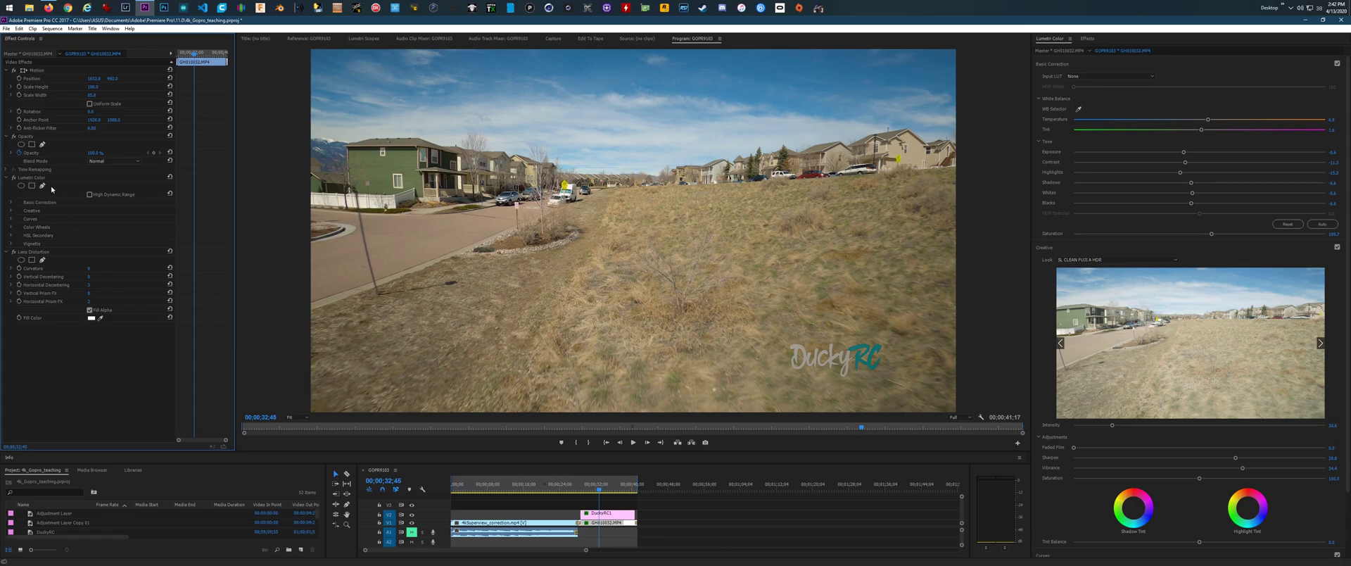
pyautogui.click(633, 442)
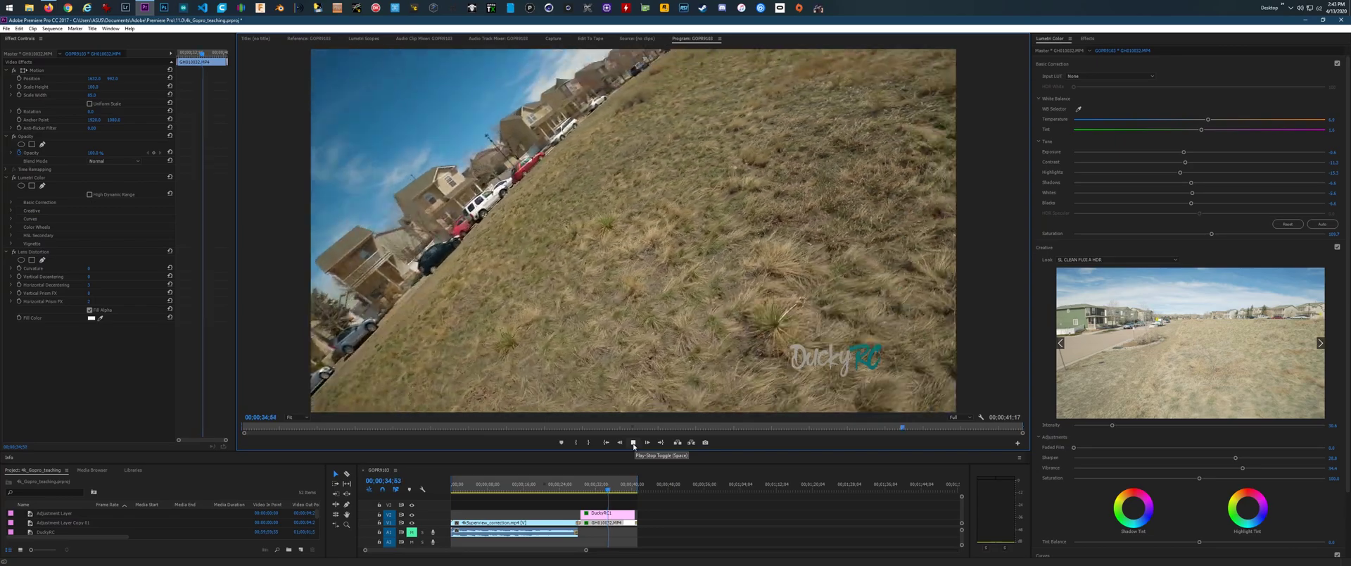
pyautogui.click(634, 443)
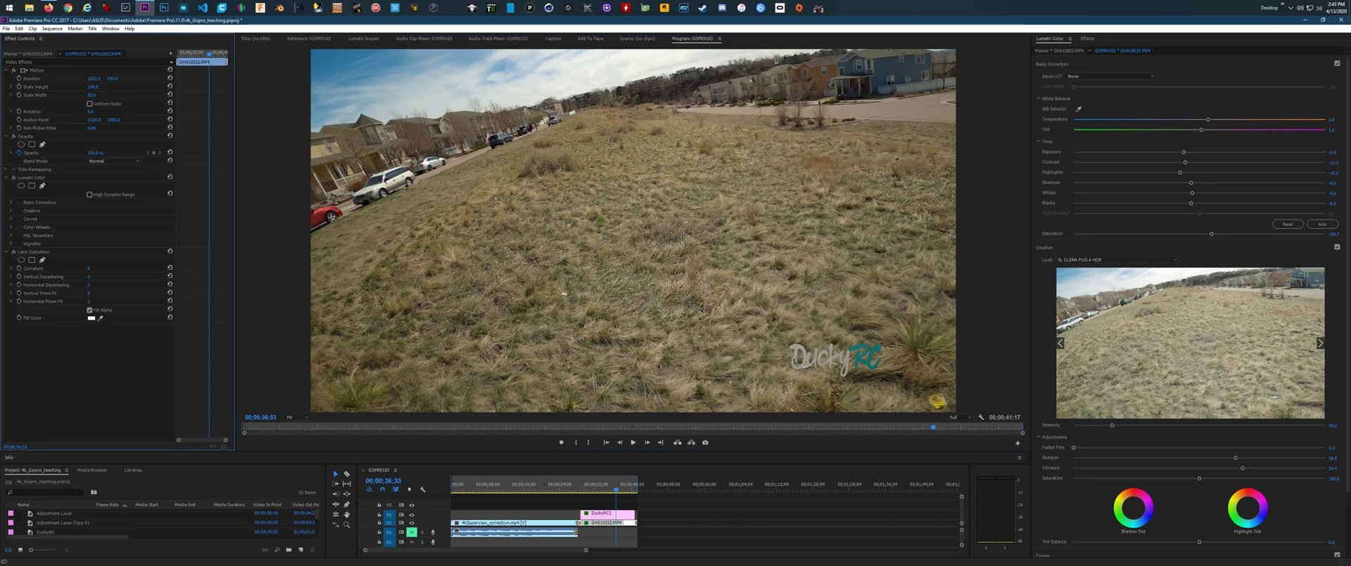
pyautogui.moveTo(113, 78); pyautogui.dragTo(148, 78)
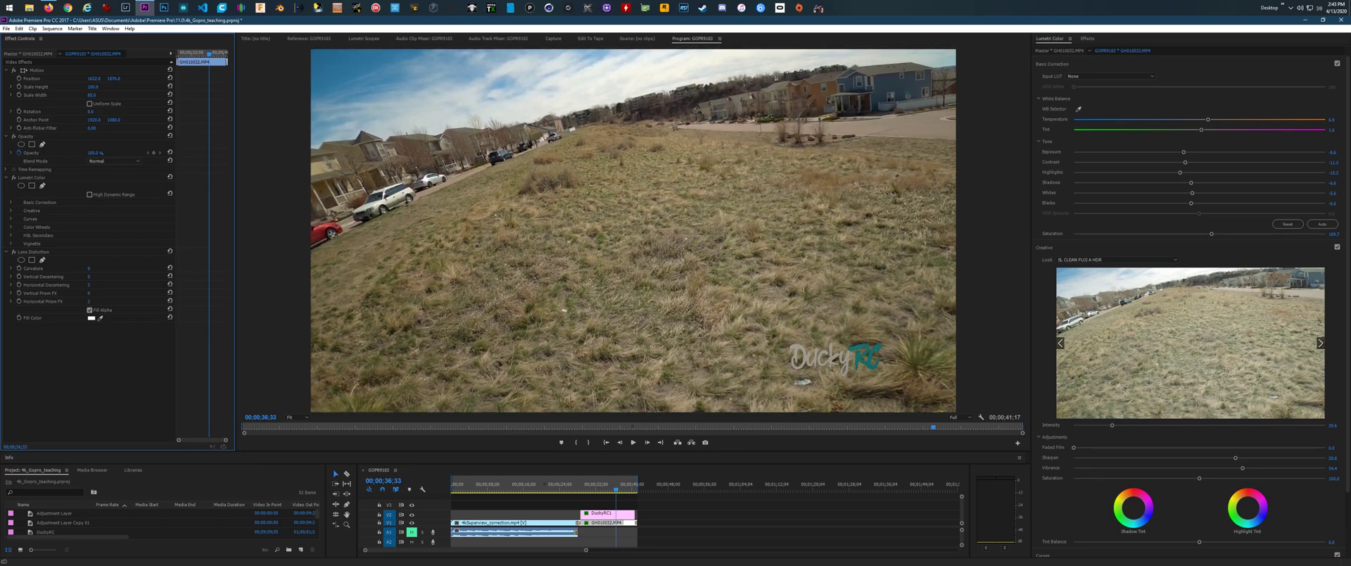
pyautogui.moveTo(114, 78); pyautogui.dragTo(115, 78)
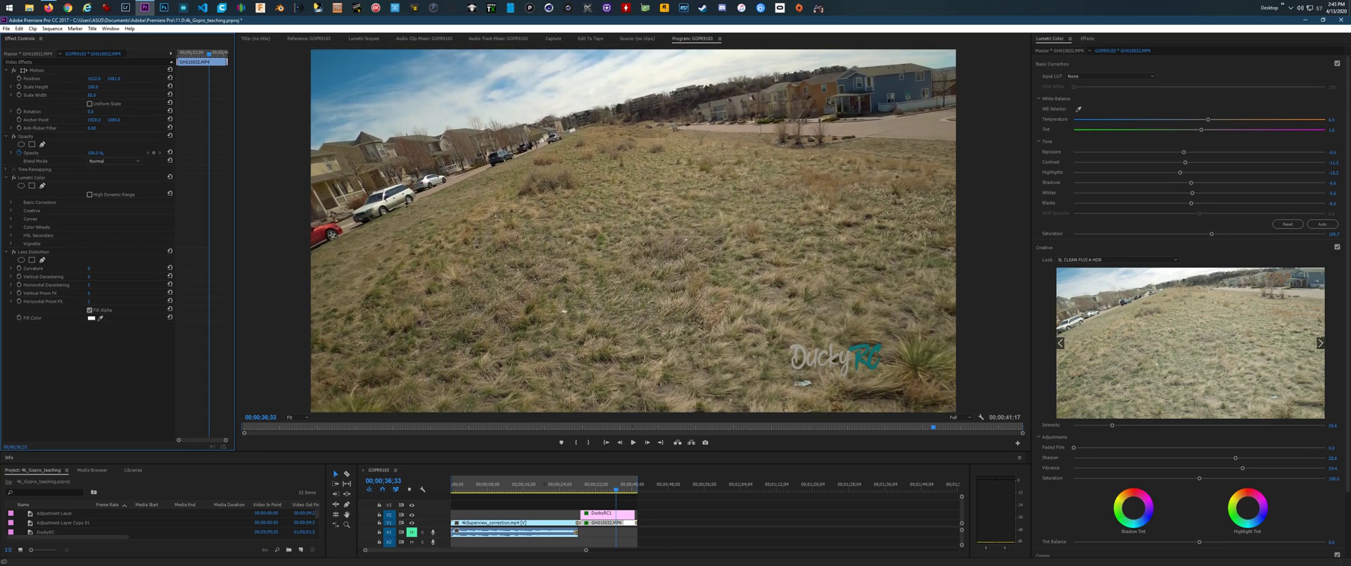
pyautogui.click(633, 442)
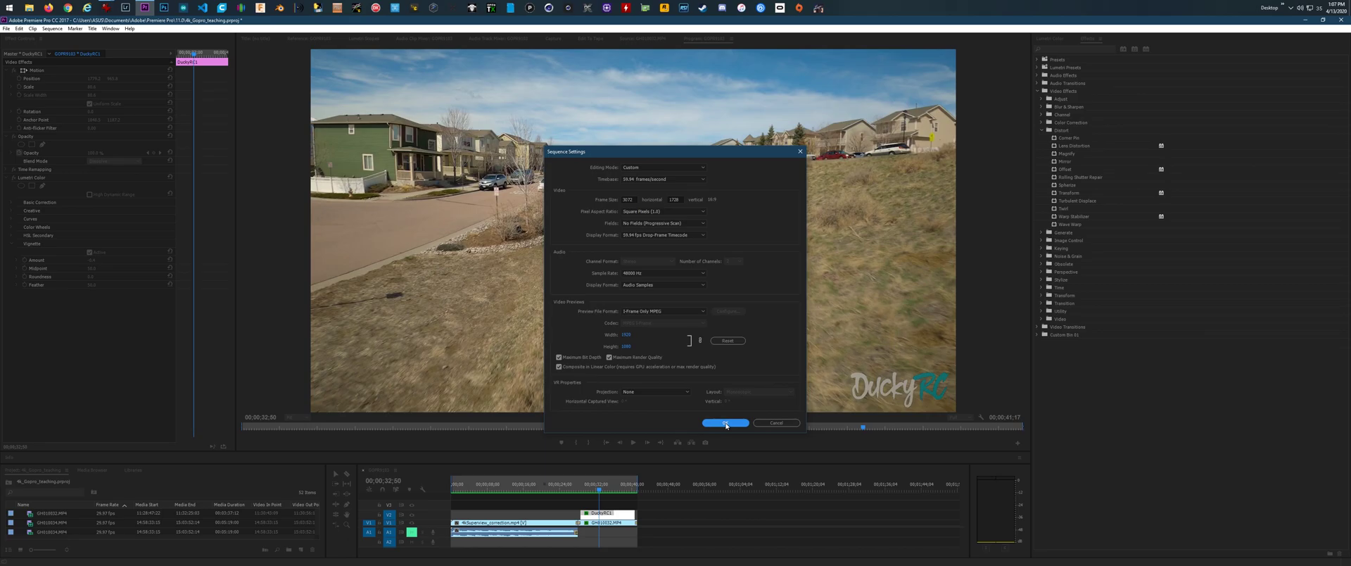
# Apply the 3072 by 1728 sequence frame size and play the corrected clip from about 31 seconds.
pyautogui.click(725, 422)
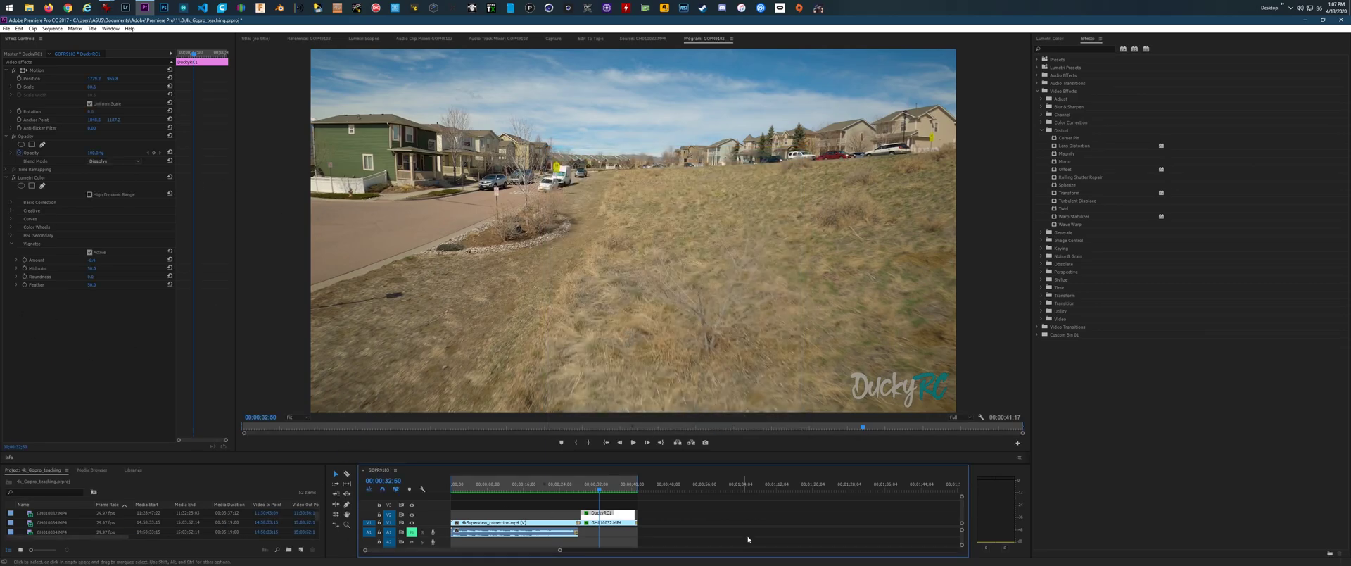
pyautogui.moveTo(596, 492); pyautogui.dragTo(591, 493)
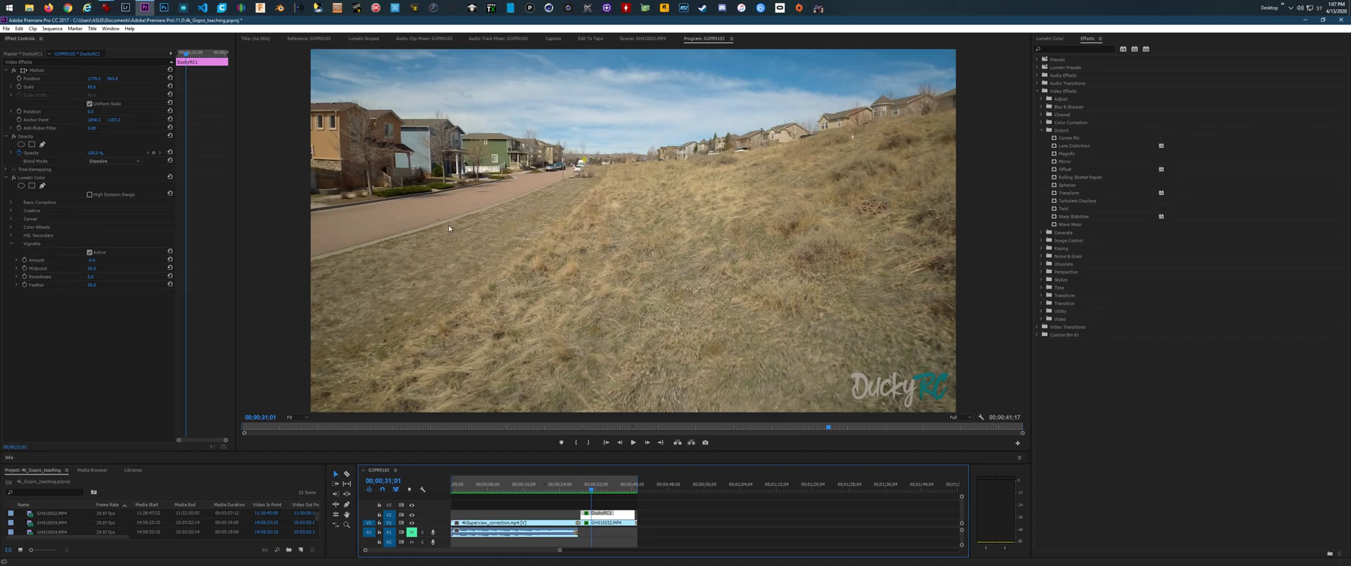
pyautogui.click(633, 443)
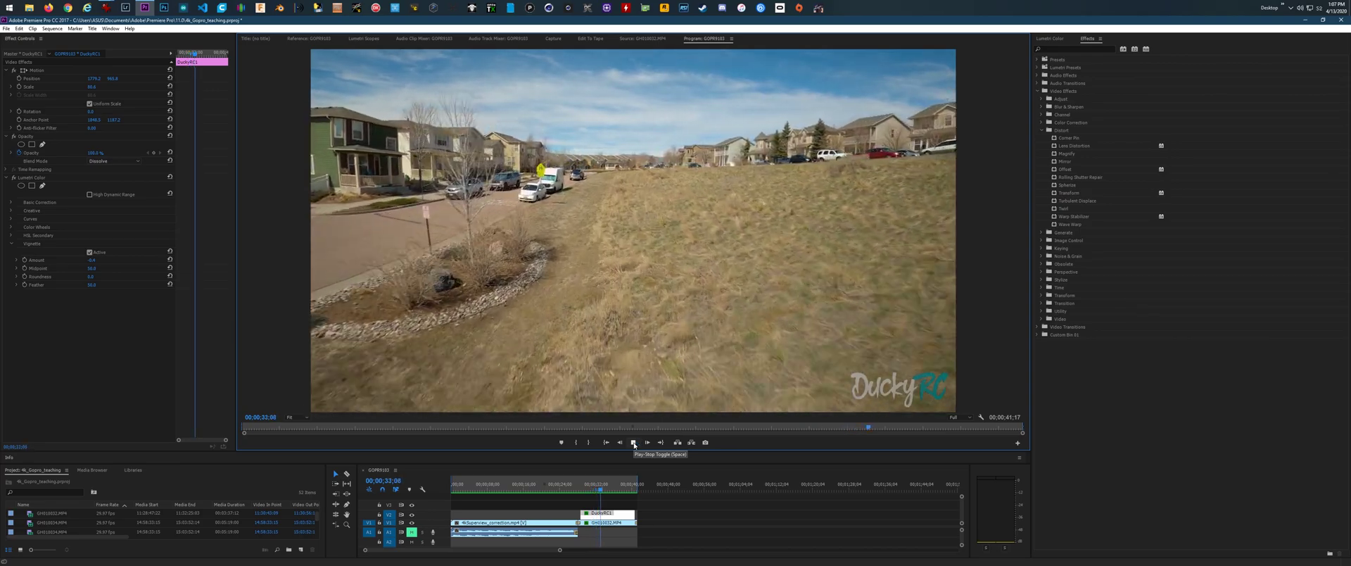
pyautogui.press('space')
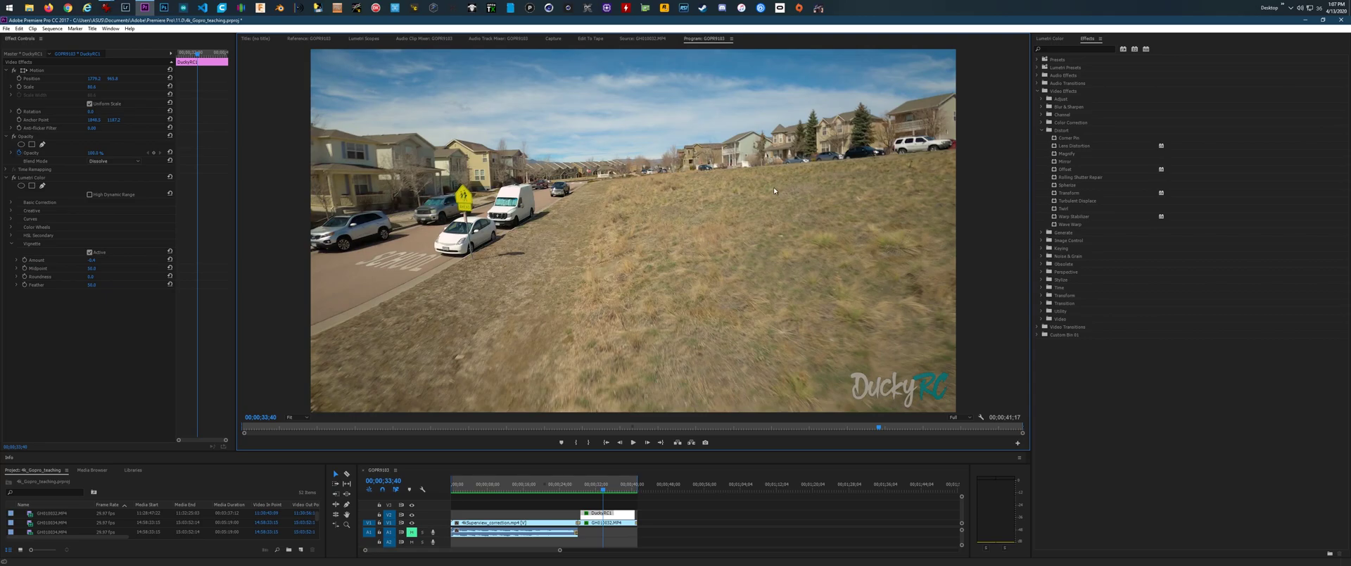
pyautogui.click(632, 443)
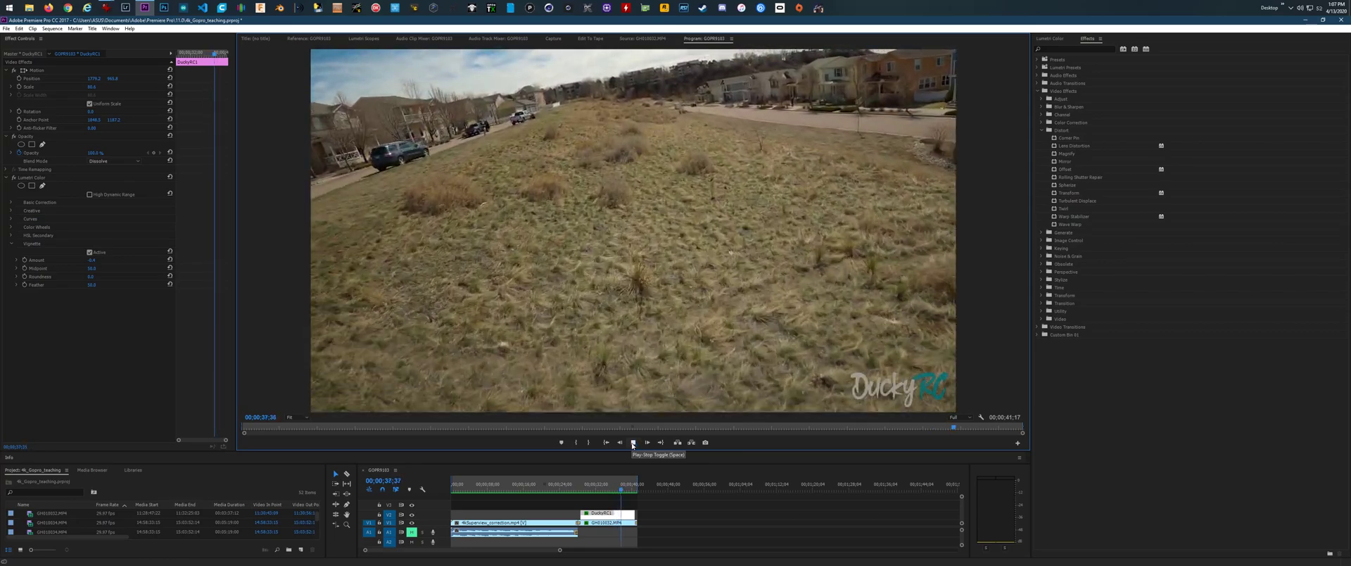
pyautogui.click(633, 443)
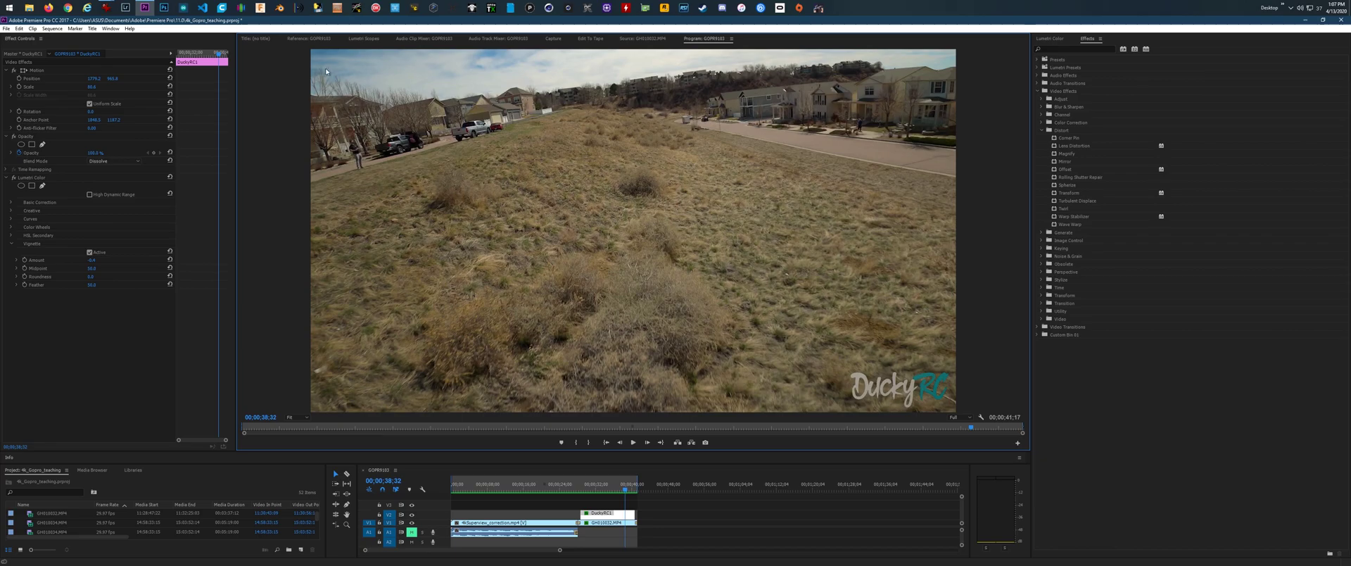
# Replay the corrected clip from several points up to the sequence end to examine the horizon and edge distortion.
pyautogui.click(632, 443)
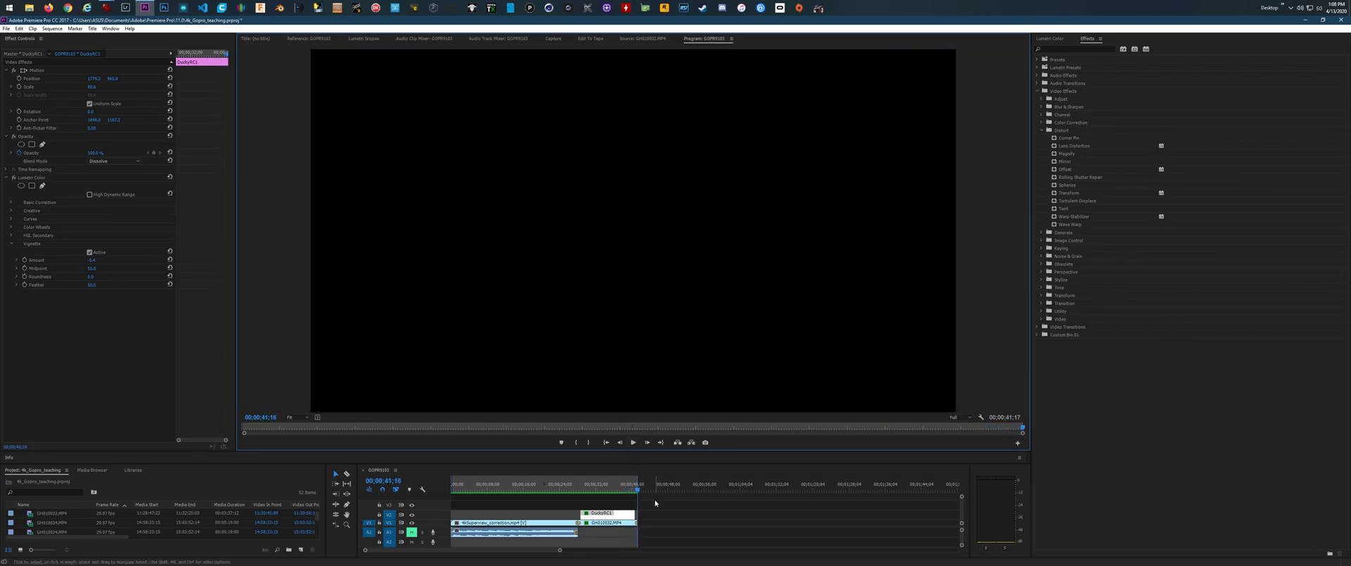
pyautogui.click(637, 491)
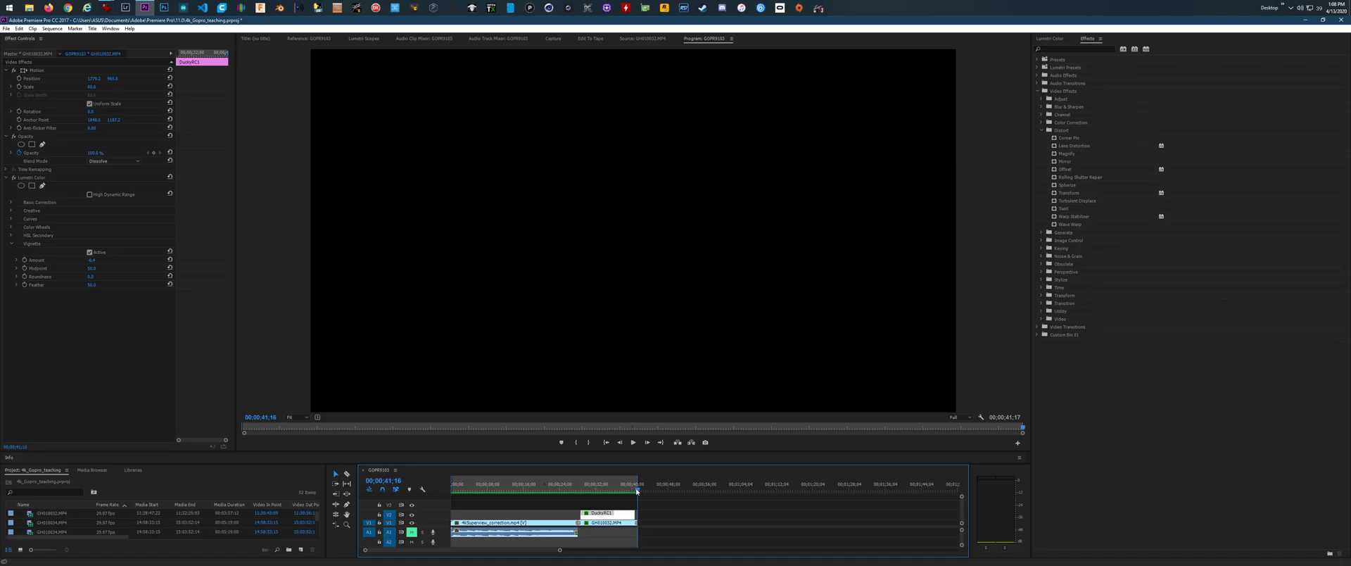
pyautogui.click(598, 484)
pyautogui.click(632, 442)
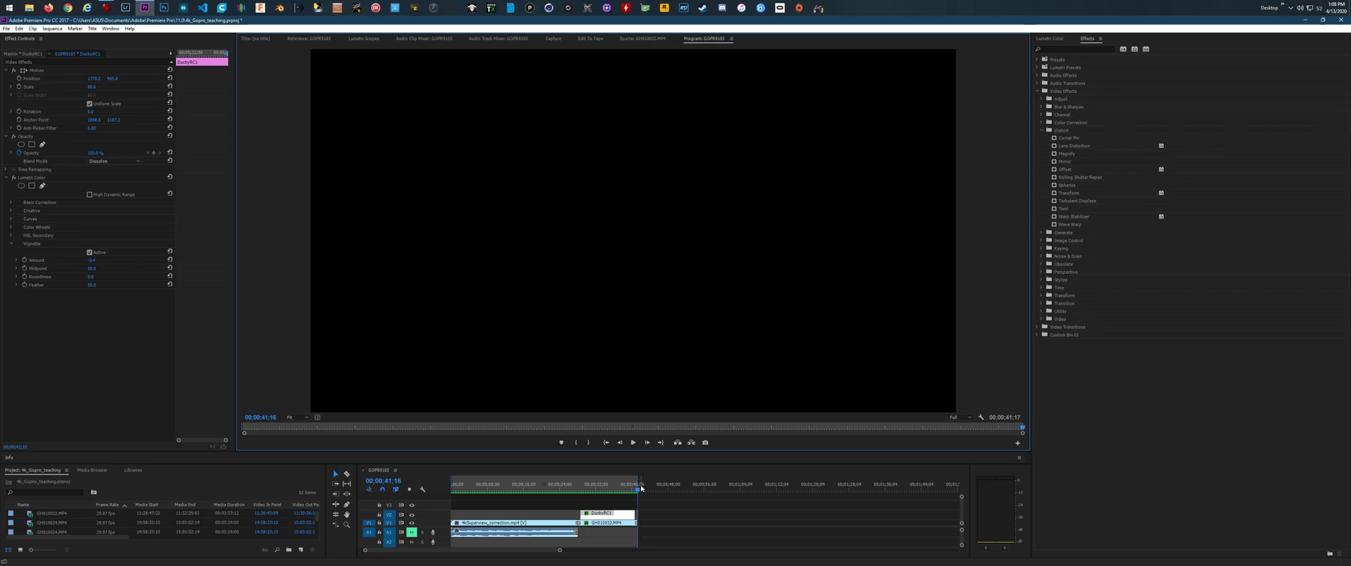
pyautogui.moveTo(641, 487); pyautogui.dragTo(603, 487)
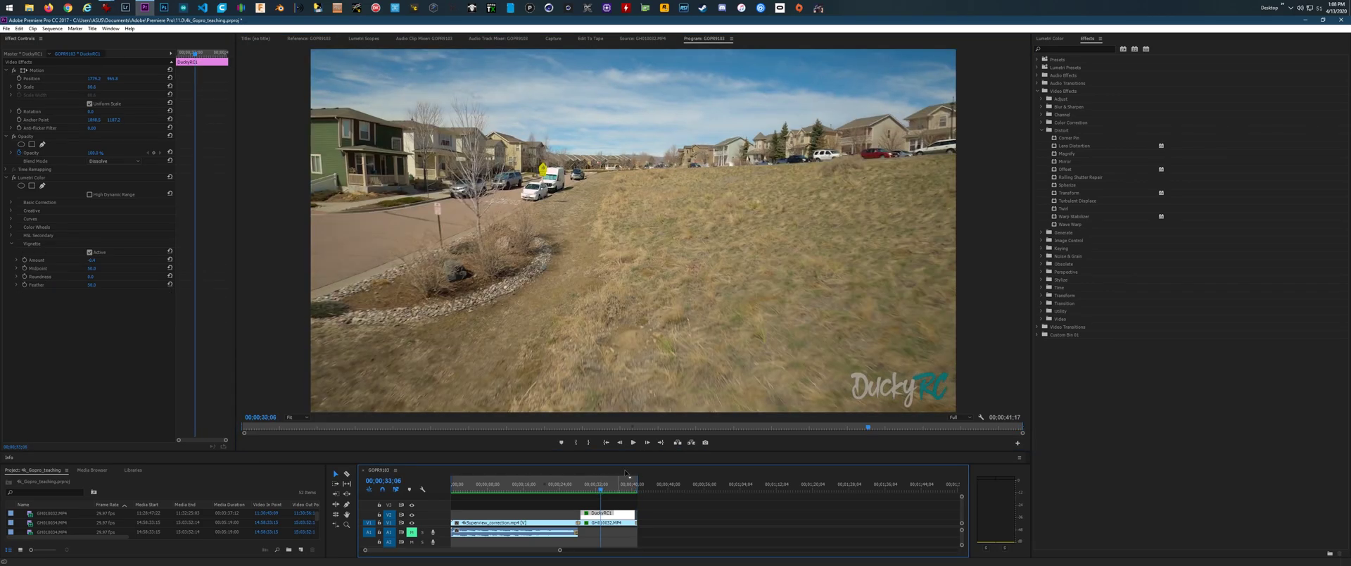
pyautogui.click(633, 443)
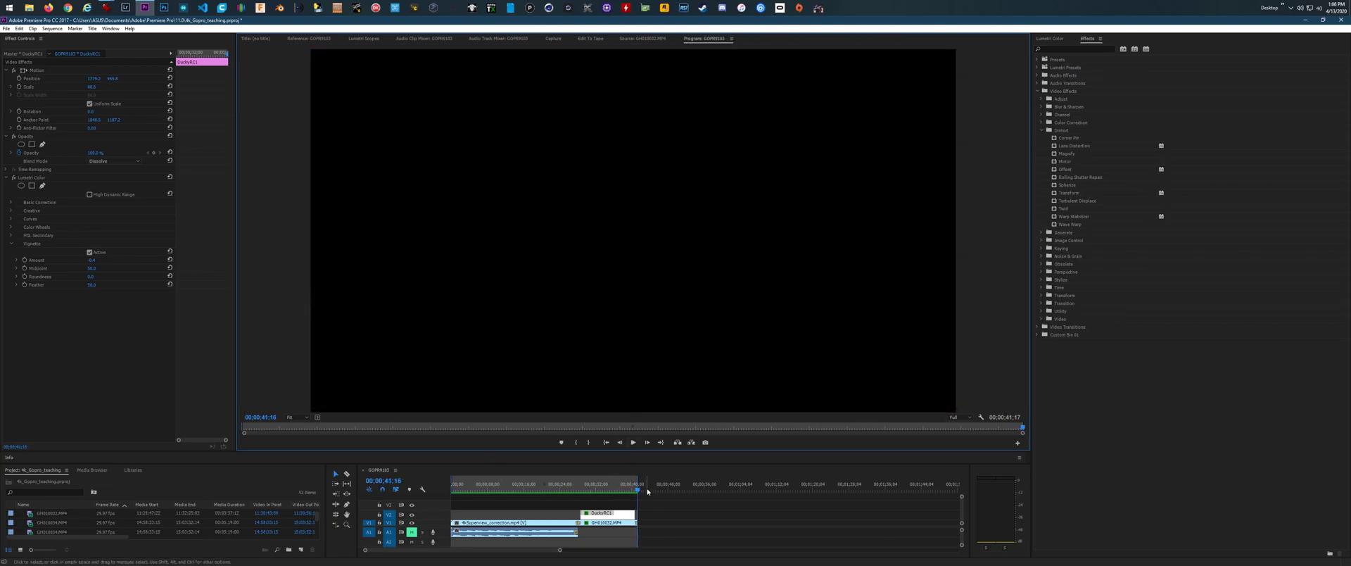
pyautogui.click(614, 489)
pyautogui.moveTo(614, 491); pyautogui.dragTo(596, 483)
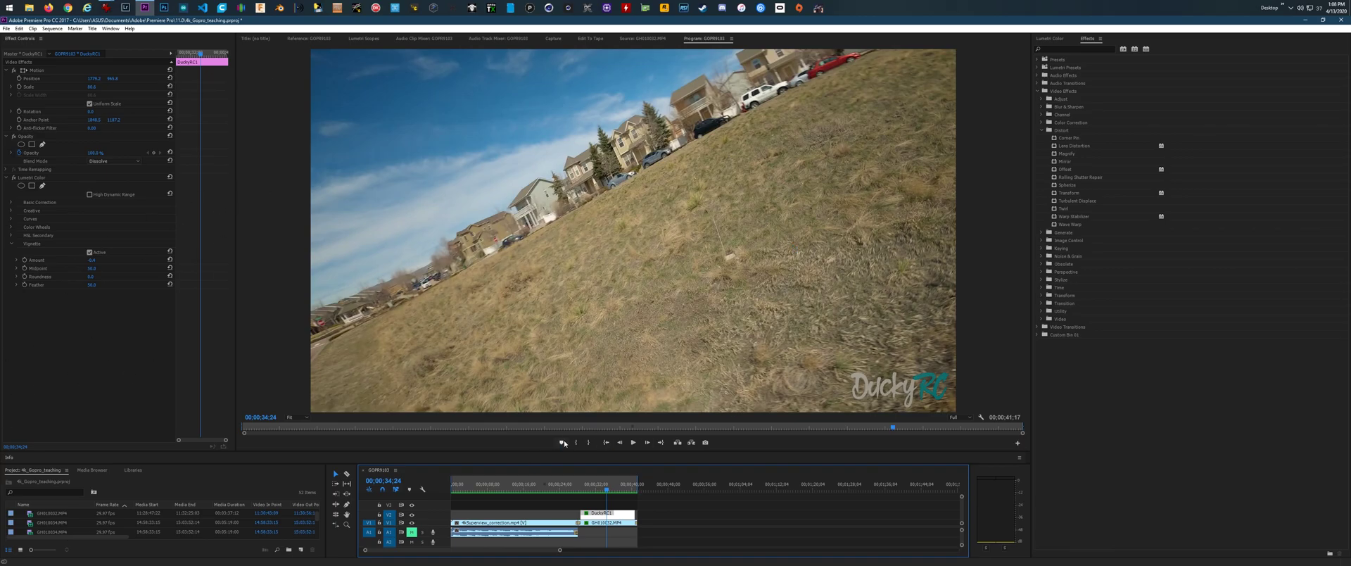
pyautogui.click(633, 443)
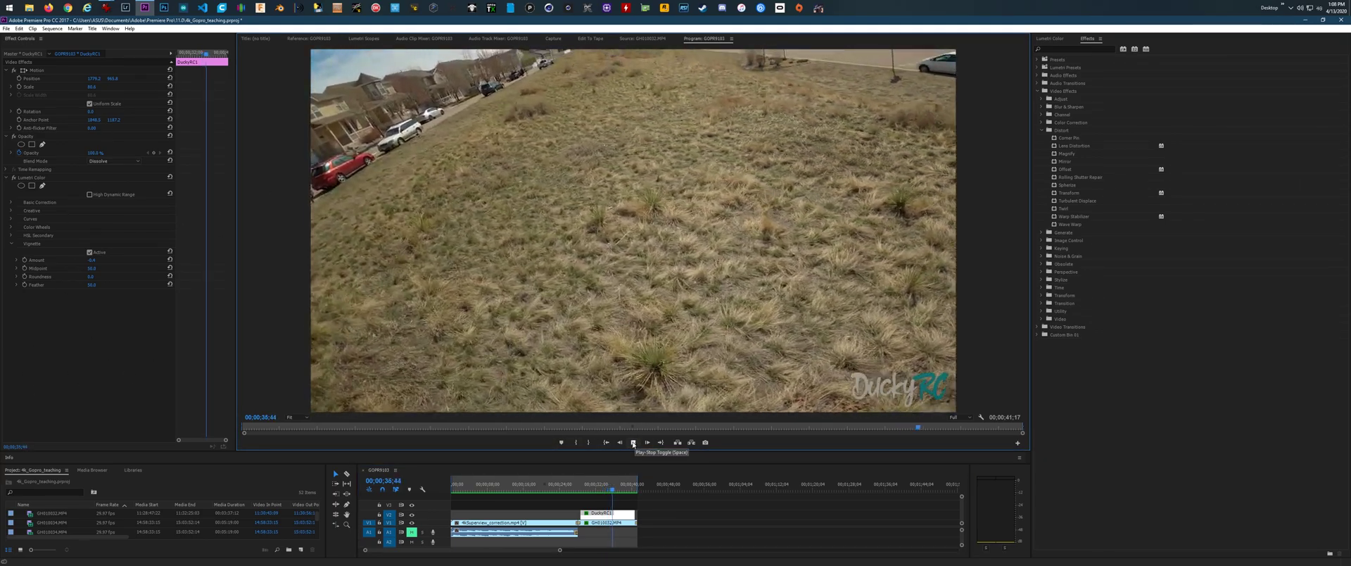
# Show the Lumetri Color settings of the DuckyRC overlay and review the footage up to 00;00;37;37.
pyautogui.click(1051, 39)
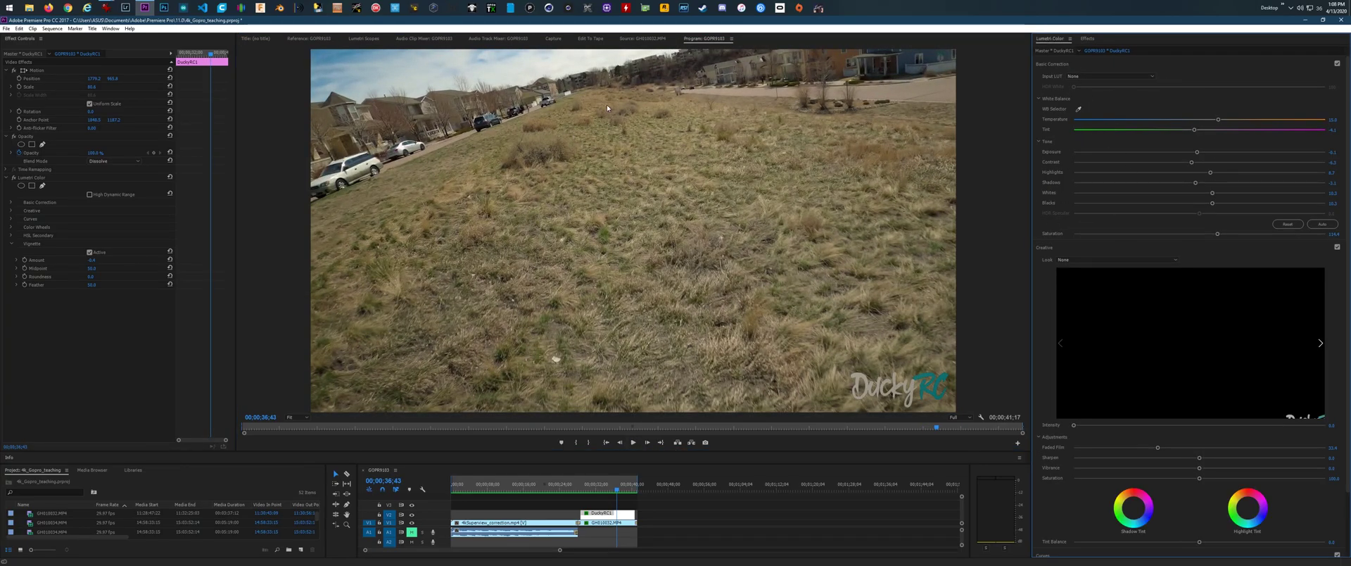
pyautogui.click(633, 442)
pyautogui.press('space')
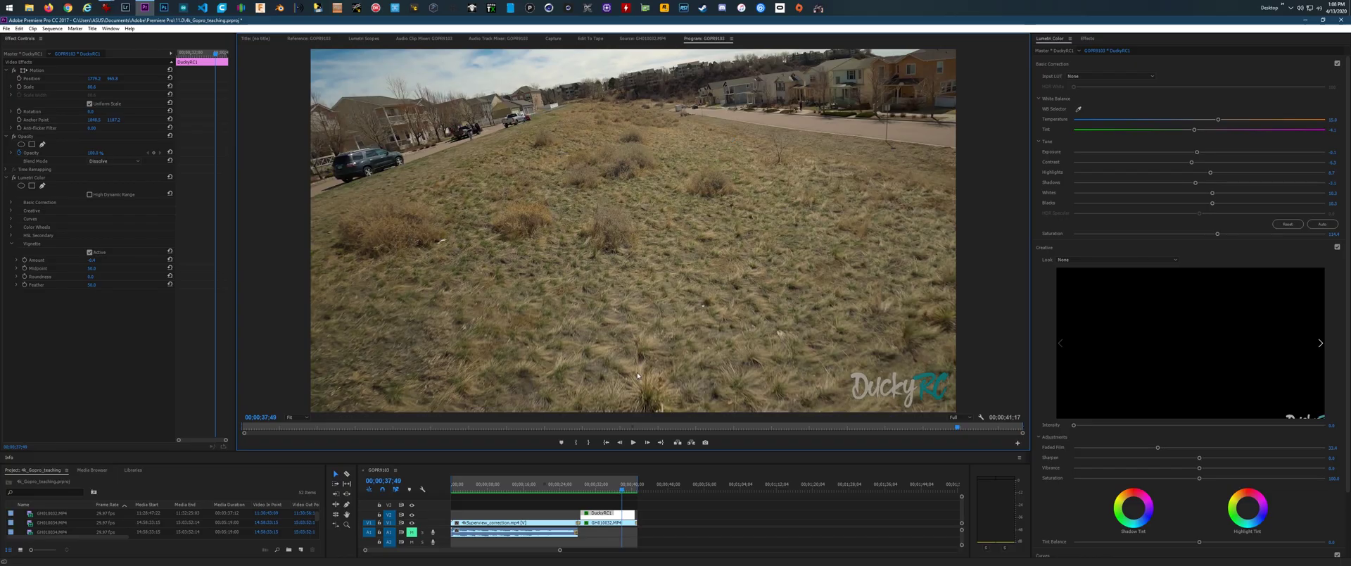
pyautogui.moveTo(621, 489)
pyautogui.mouseDown()
pyautogui.moveTo(600, 491)
pyautogui.moveTo(620, 491)
pyautogui.mouseUp()
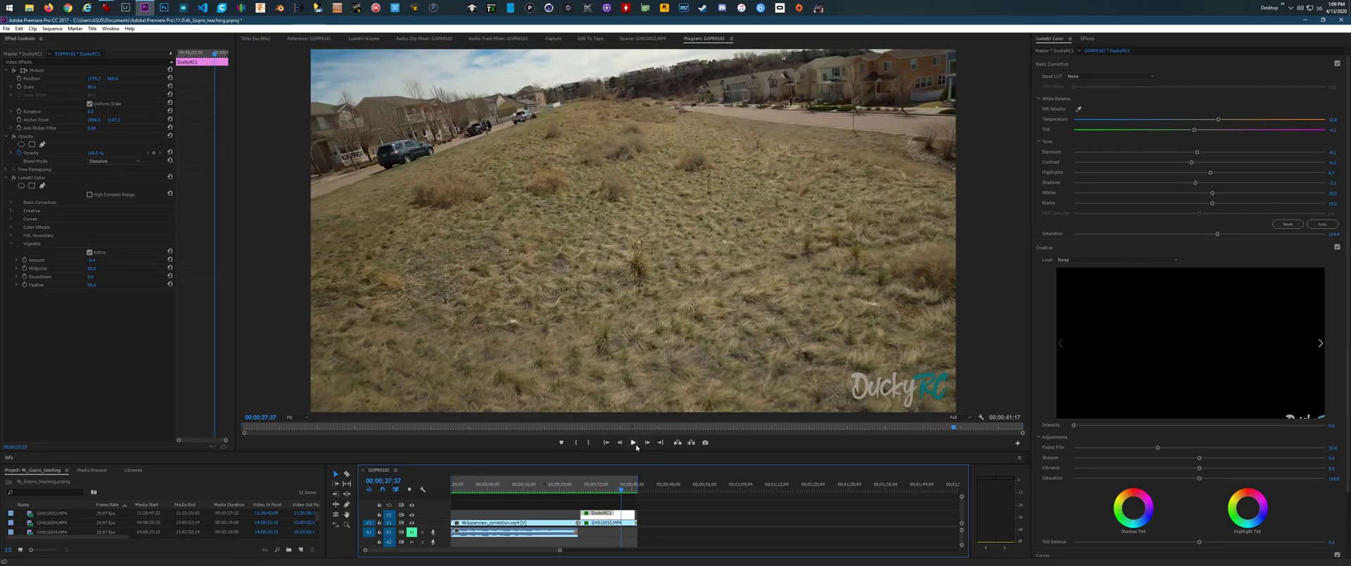